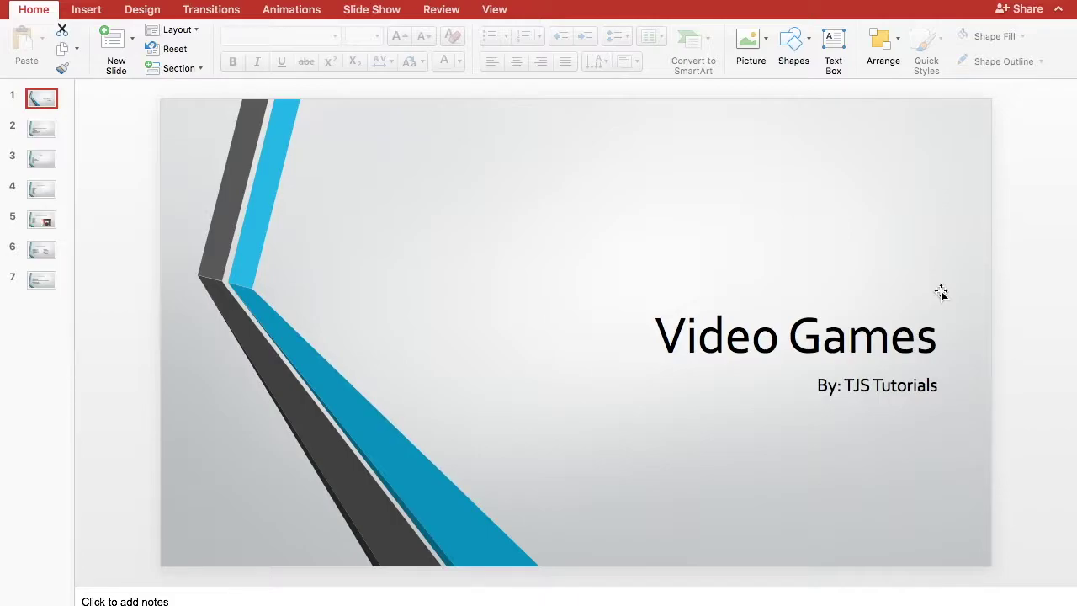
# Add a new slide after the Video Game Facts slide and title it "Revenue by Genre".
pyautogui.press('Down')
pyautogui.press('Down')
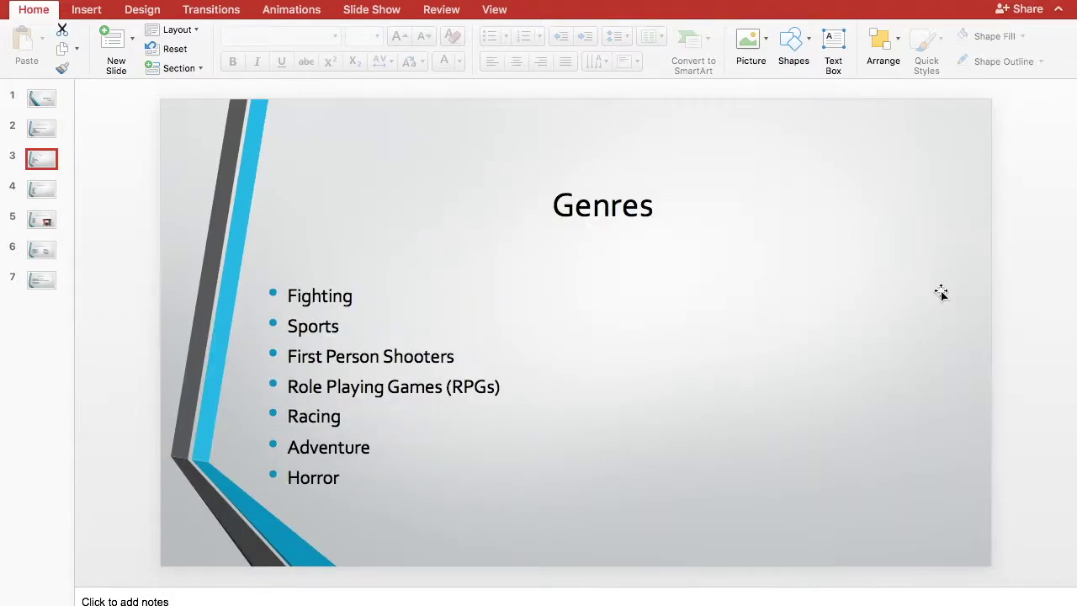
pyautogui.press('Down')
pyautogui.press('Down')
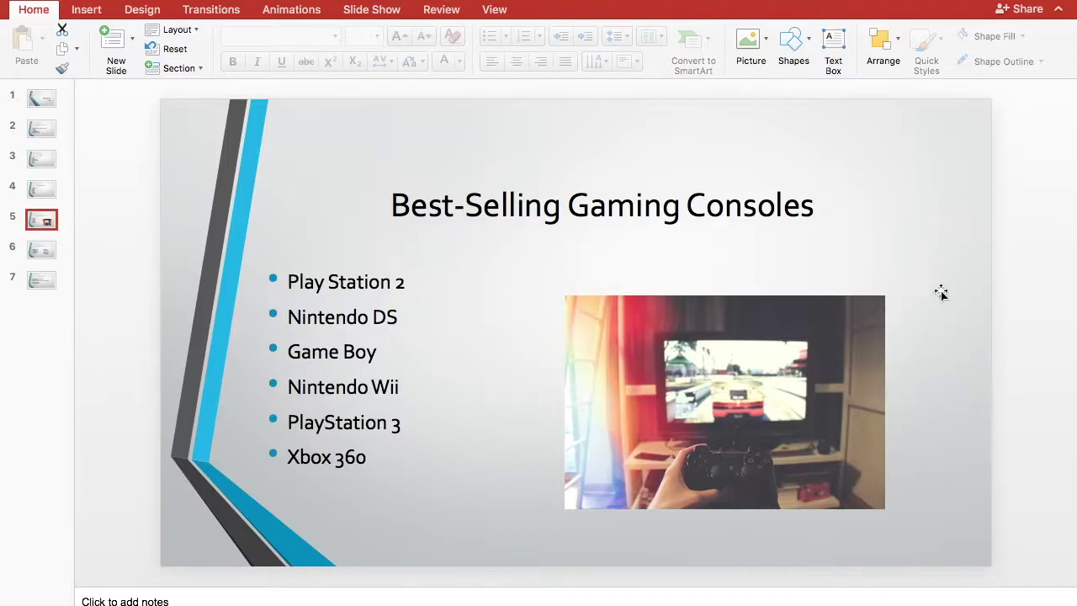
pyautogui.press('Down')
pyautogui.press('Down')
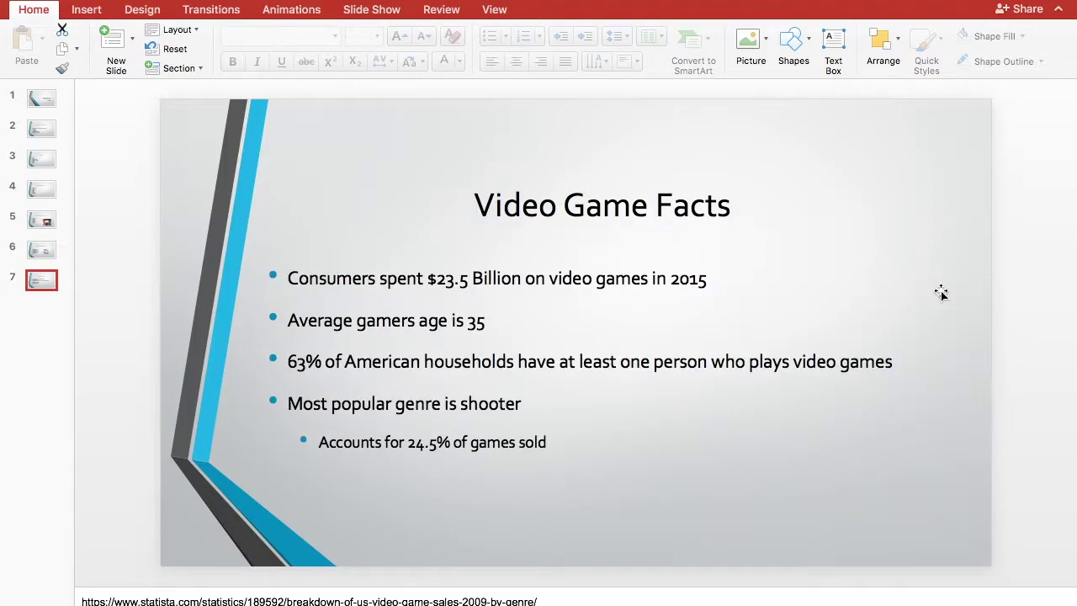
pyautogui.click(118, 39)
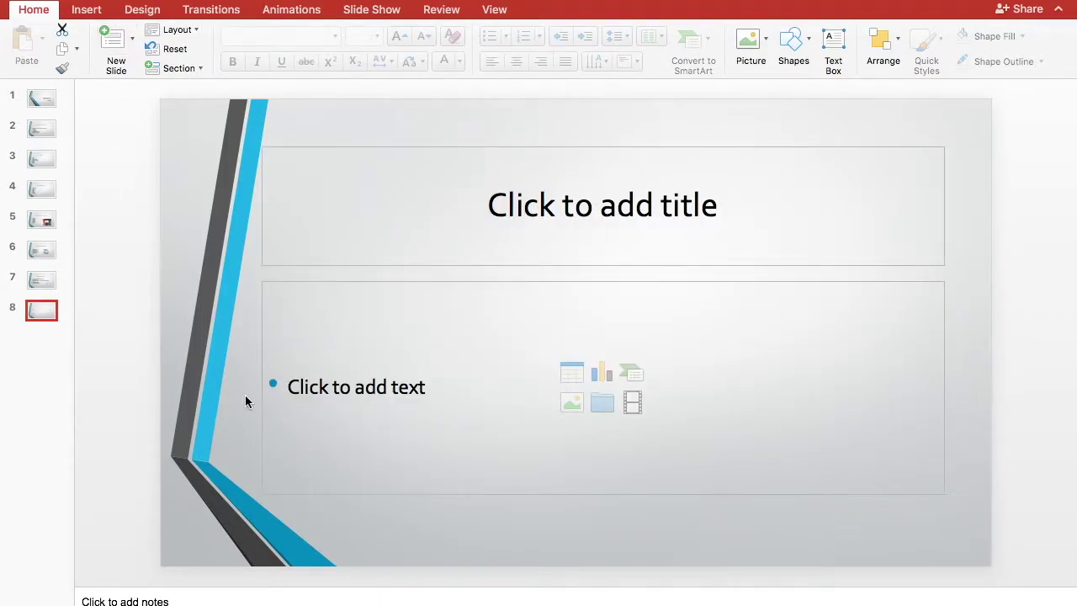
pyautogui.click(560, 210)
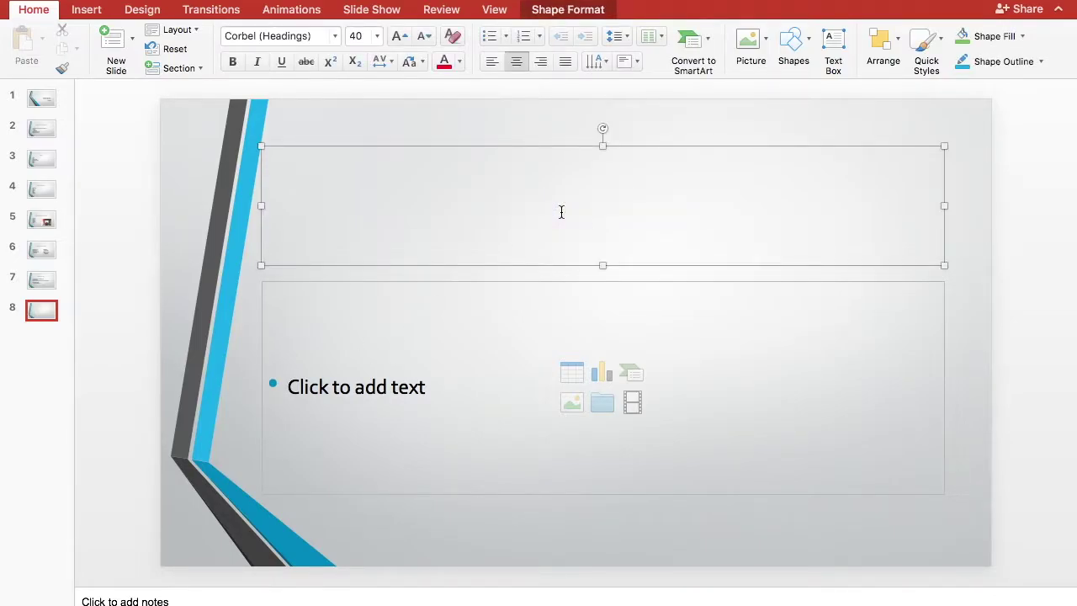
pyautogui.write('Revenue ')
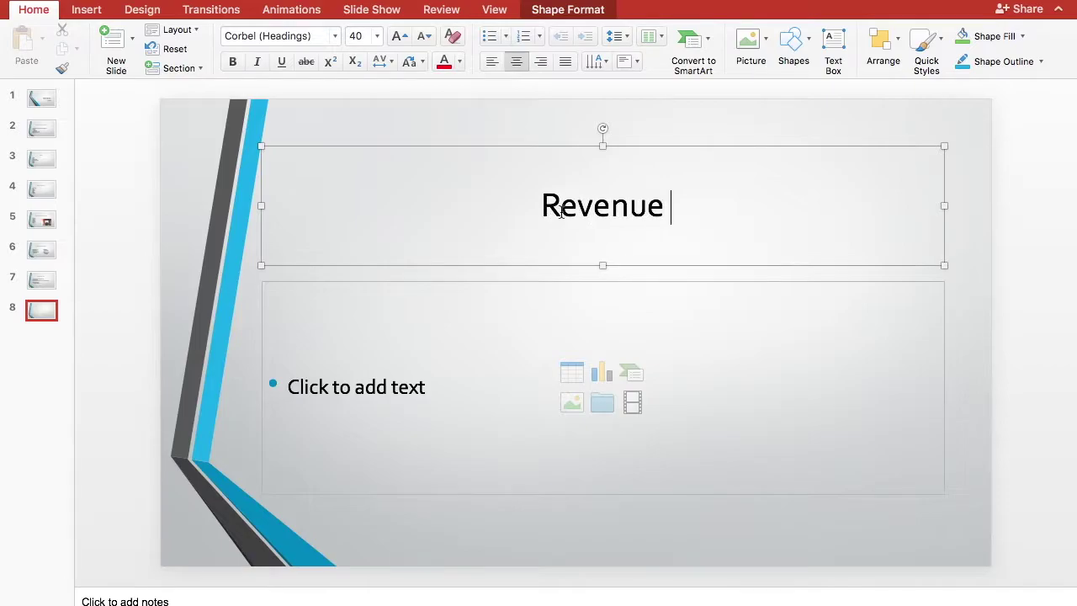
pyautogui.write('by Genre')
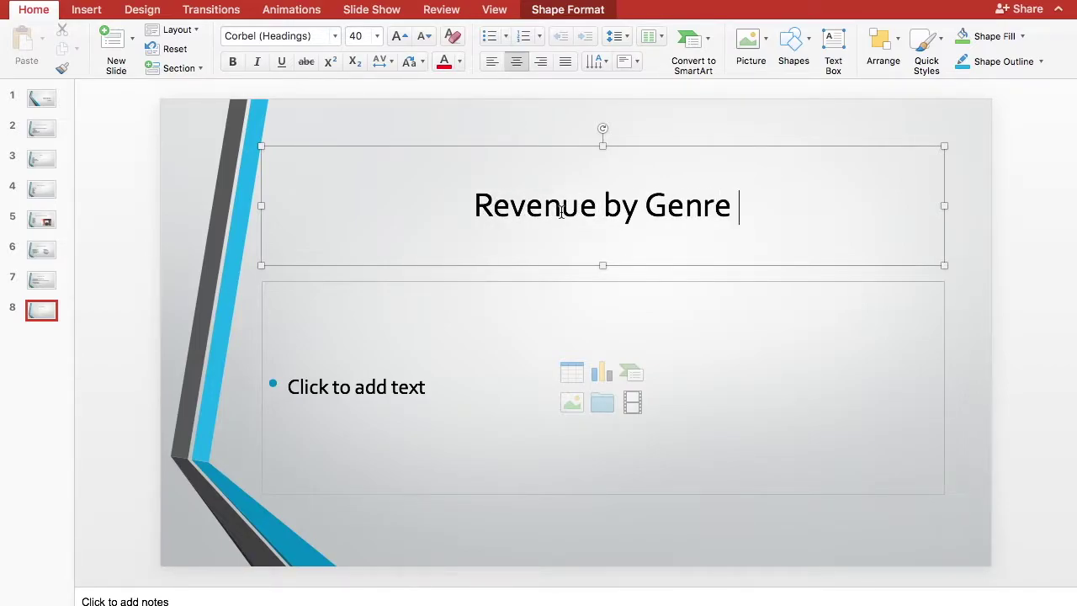
# Insert a table with four columns and four rows into the new slide's content area.
pyautogui.click(519, 330)
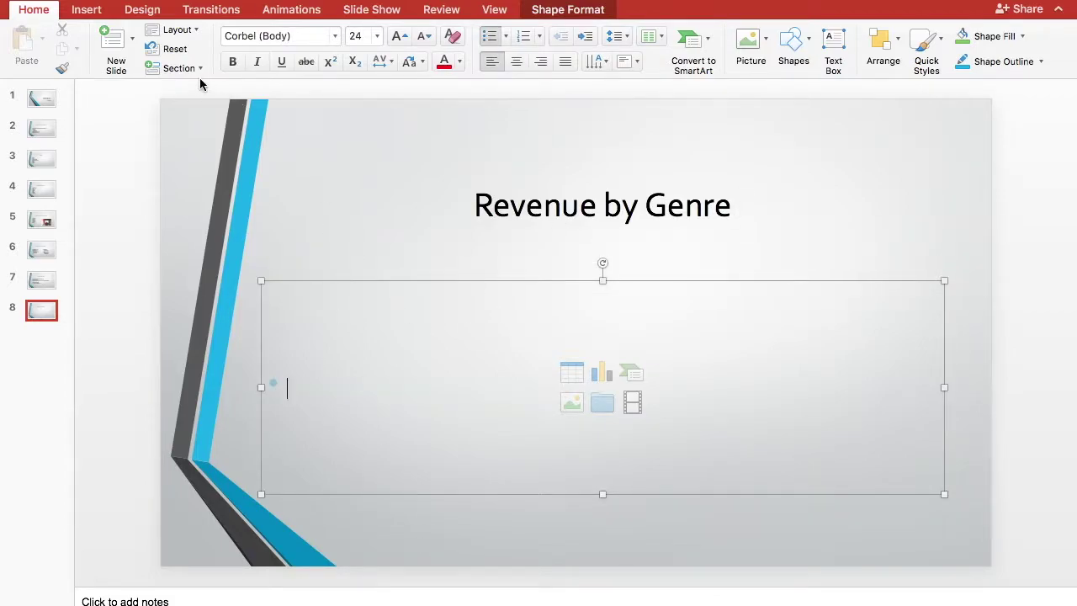
pyautogui.click(87, 10)
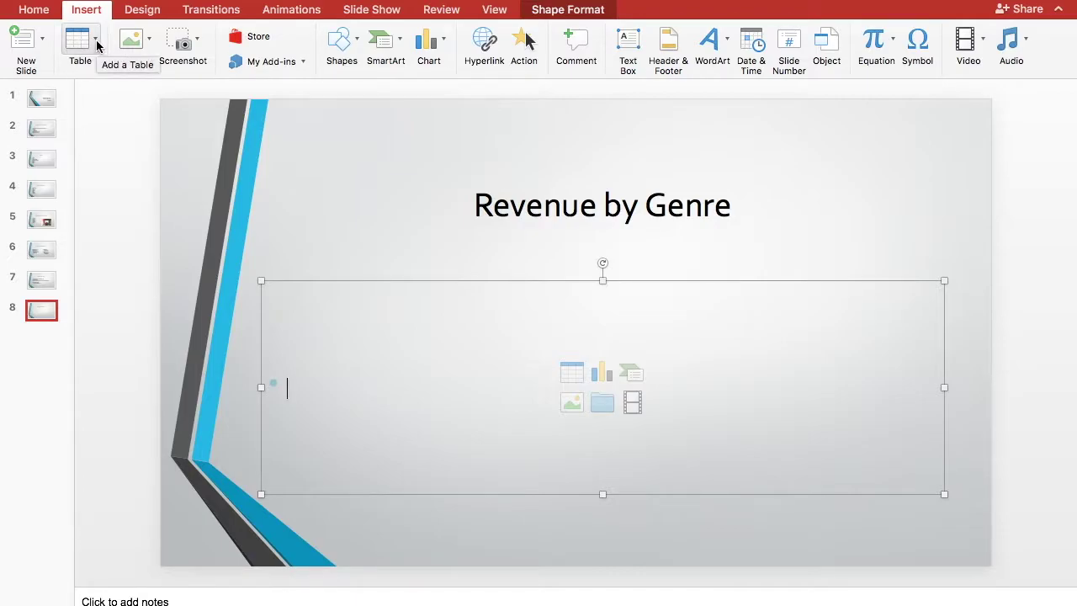
pyautogui.click(97, 44)
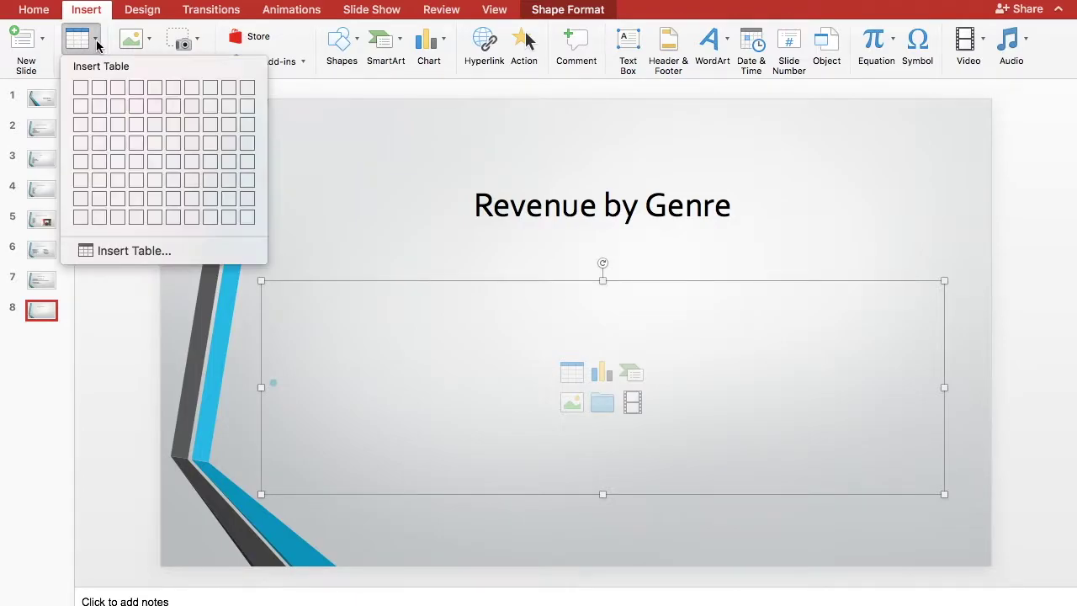
pyautogui.click(135, 143)
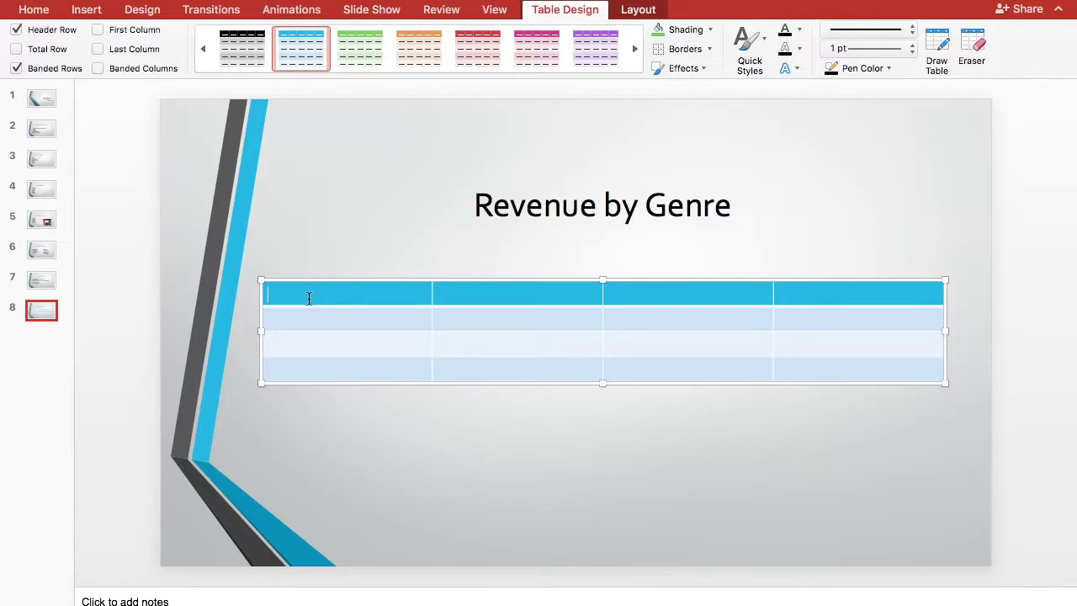
# Fill the table's header row with Genre, 2012, 2013 and 2014.
pyautogui.write('G')
pyautogui.write('20')
pyautogui.write('12')
pyautogui.press('Tab')
pyautogui.write('2103')
pyautogui.press('BackSpace')
pyautogui.press('BackSpace')
pyautogui.press('BackSpace')
pyautogui.write('013')
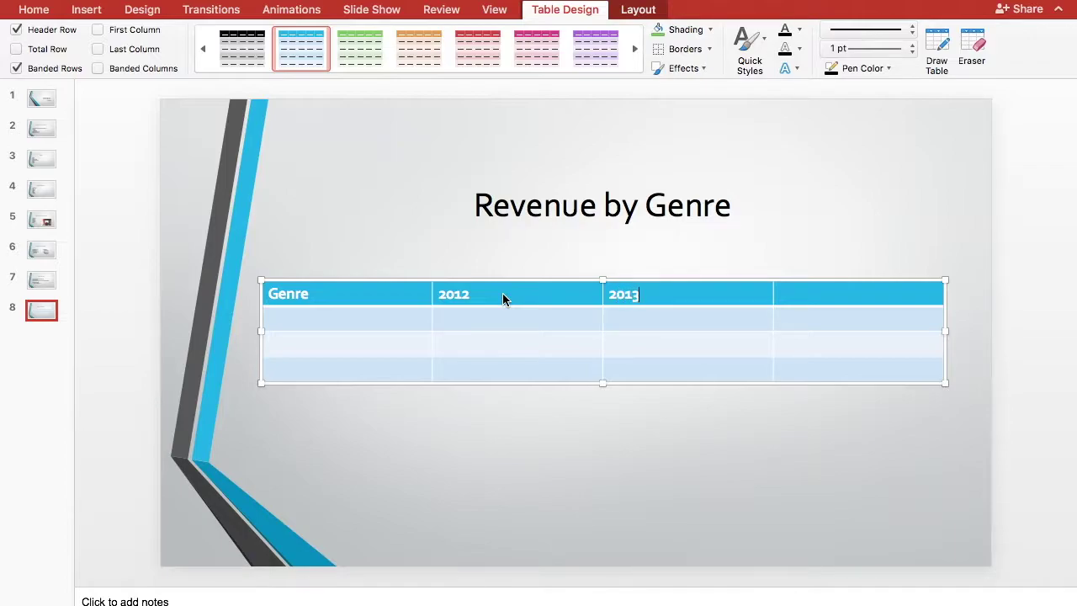
pyautogui.write('2104')
pyautogui.press('BackSpace')
pyautogui.press('BackSpace')
pyautogui.press('BackSpace')
pyautogui.write('014')
pyautogui.press('Tab')
# Enter the genres Shooter, Action and Sports in the table's first column below the header.
pyautogui.write('Shot')
pyautogui.press('Tab')
pyautogui.write('A')
pyautogui.press('BackSpace')
pyautogui.click(319, 339)
pyautogui.write('Action')
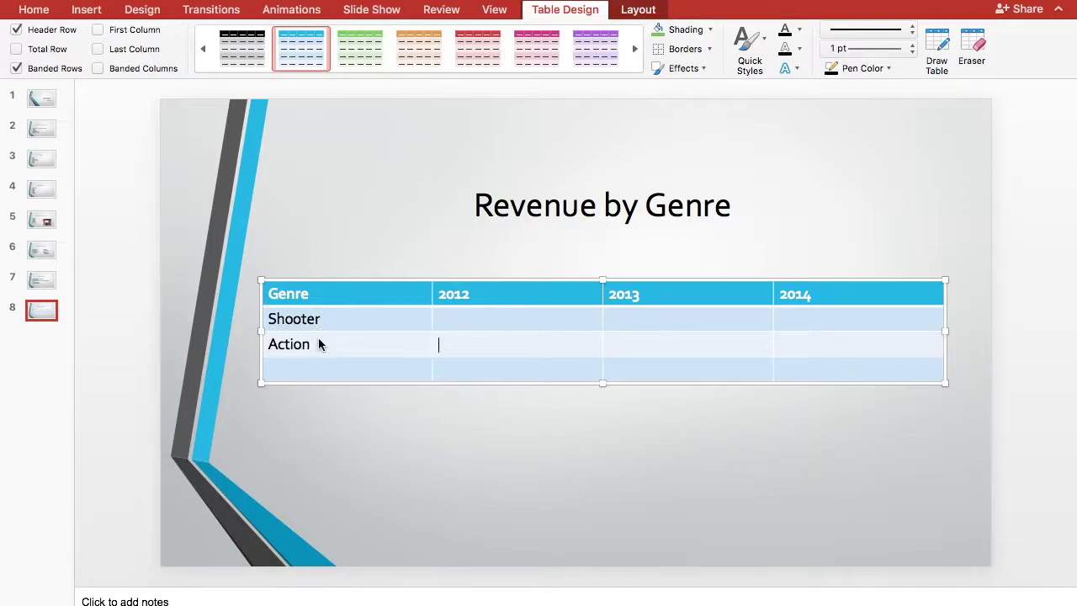
pyautogui.click(318, 365)
pyautogui.write('Sports')
# Resize the revenue table to about 26.47 cm wide and 5.46 cm high.
pyautogui.click(480, 344)
pyautogui.click(542, 316)
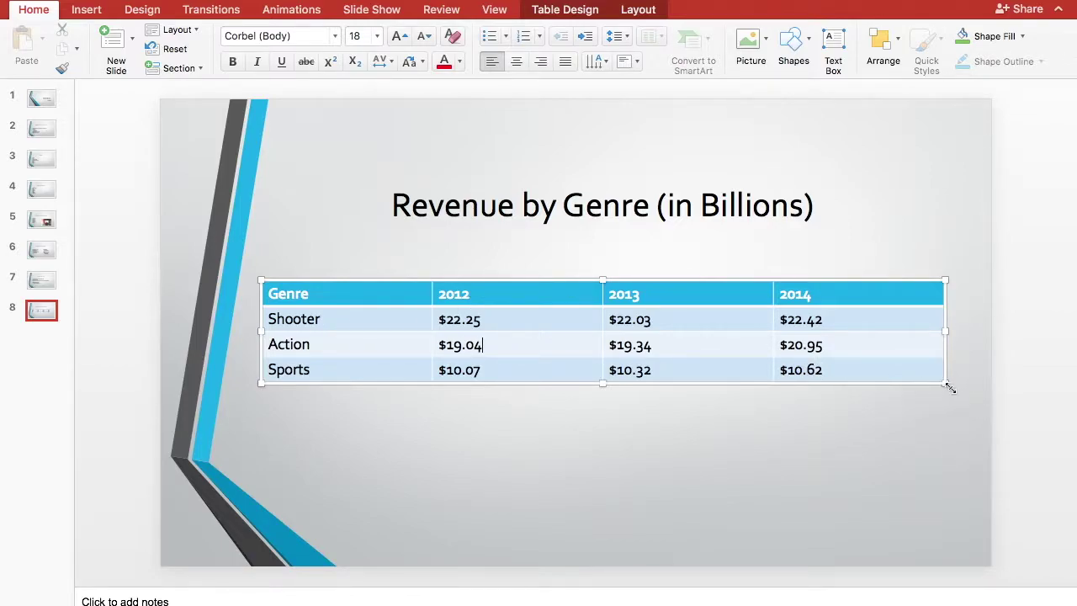
pyautogui.moveTo(947, 384); pyautogui.dragTo(910, 414)
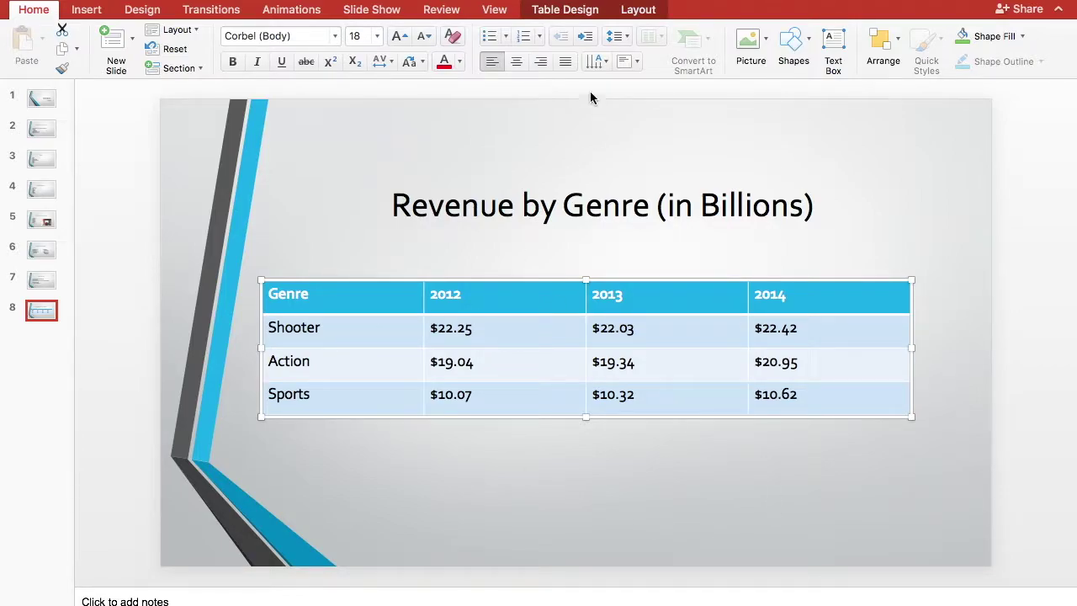
# Try a purple style from the Best Match for Theme group on the revenue table.
pyautogui.click(592, 12)
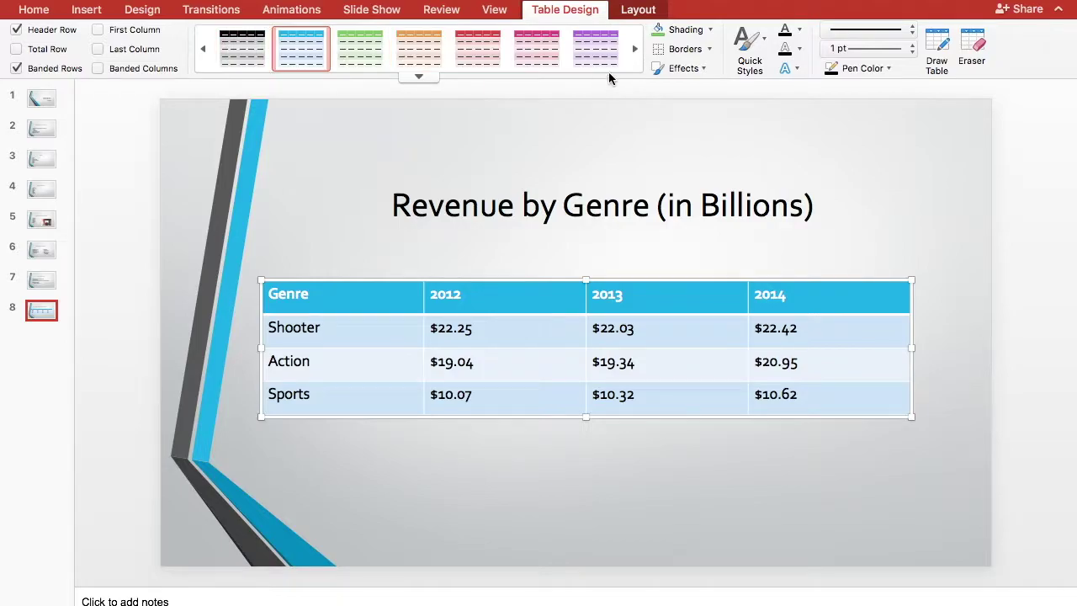
pyautogui.click(423, 77)
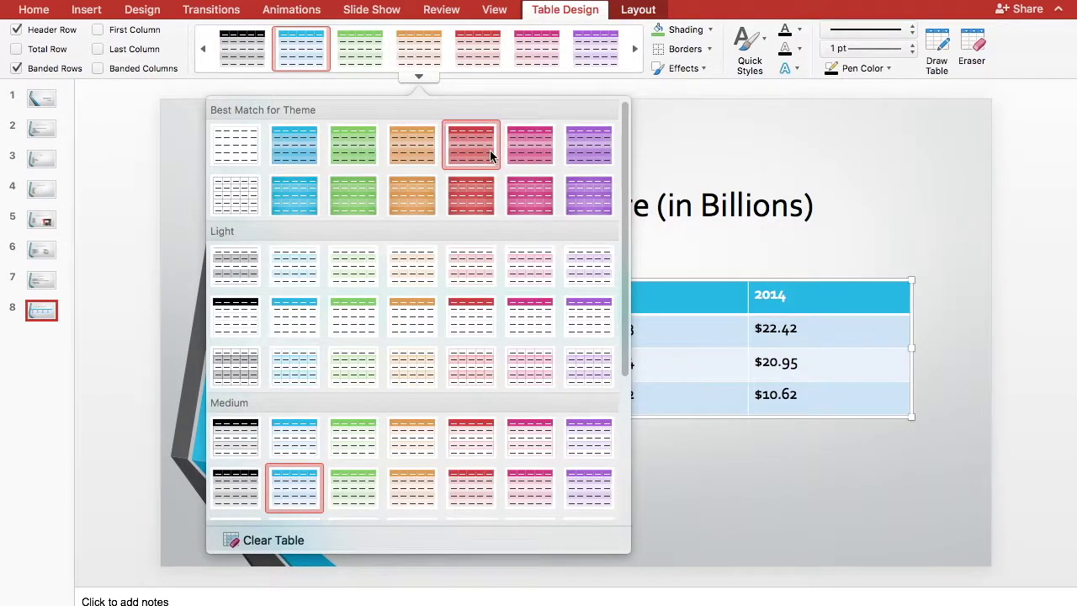
pyautogui.click(590, 195)
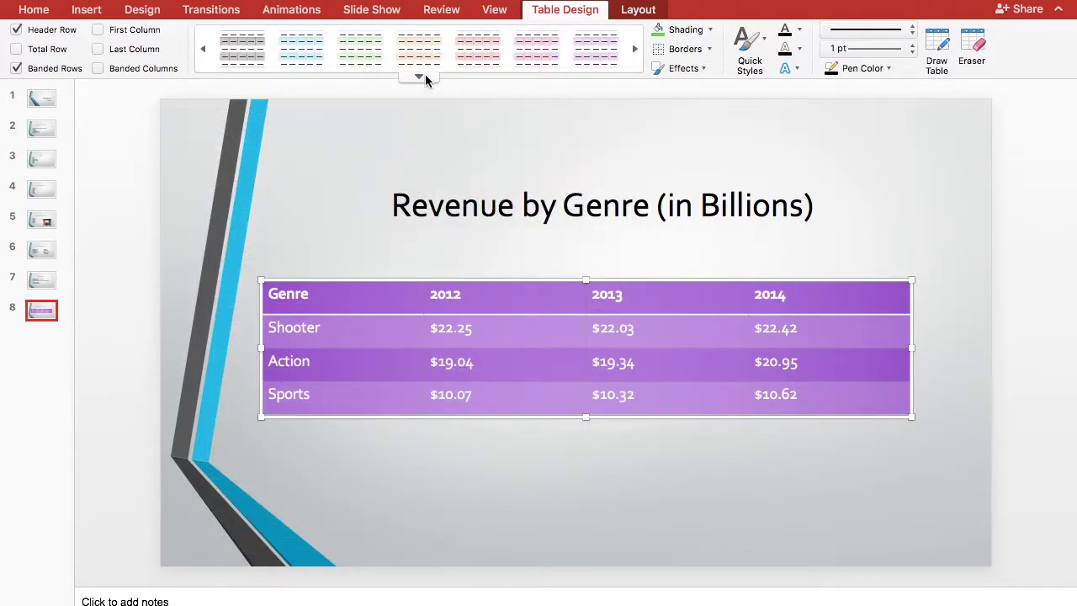
# Try the light table style with a black header, and return the table to the blue banded medium style.
pyautogui.click(425, 76)
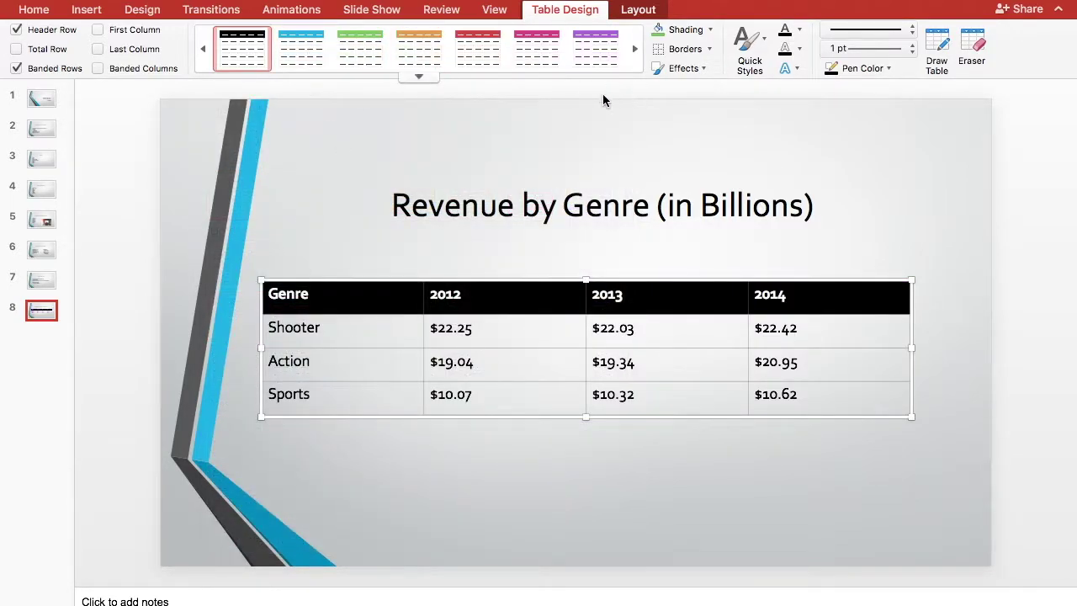
pyautogui.click(418, 76)
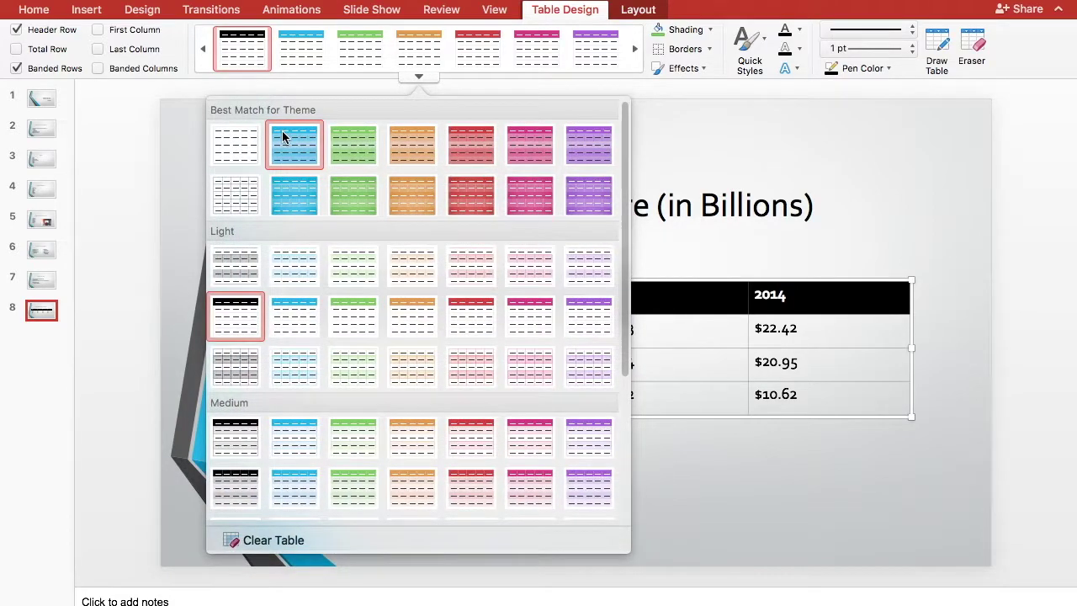
pyautogui.click(920, 352)
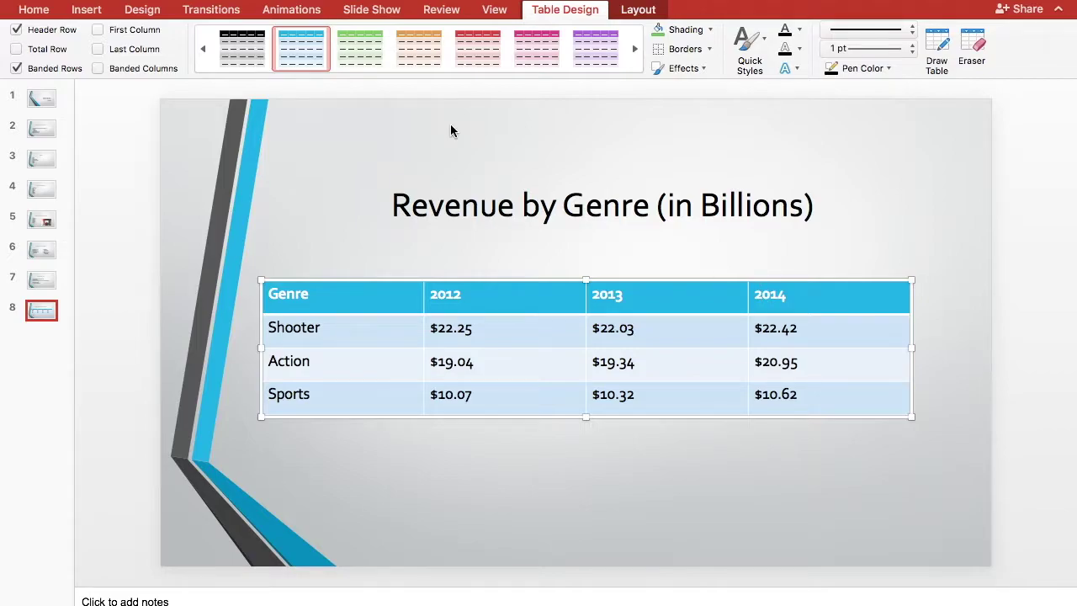
# Try inserting a column to the left of the Genre column and undo the insertion.
pyautogui.click(641, 11)
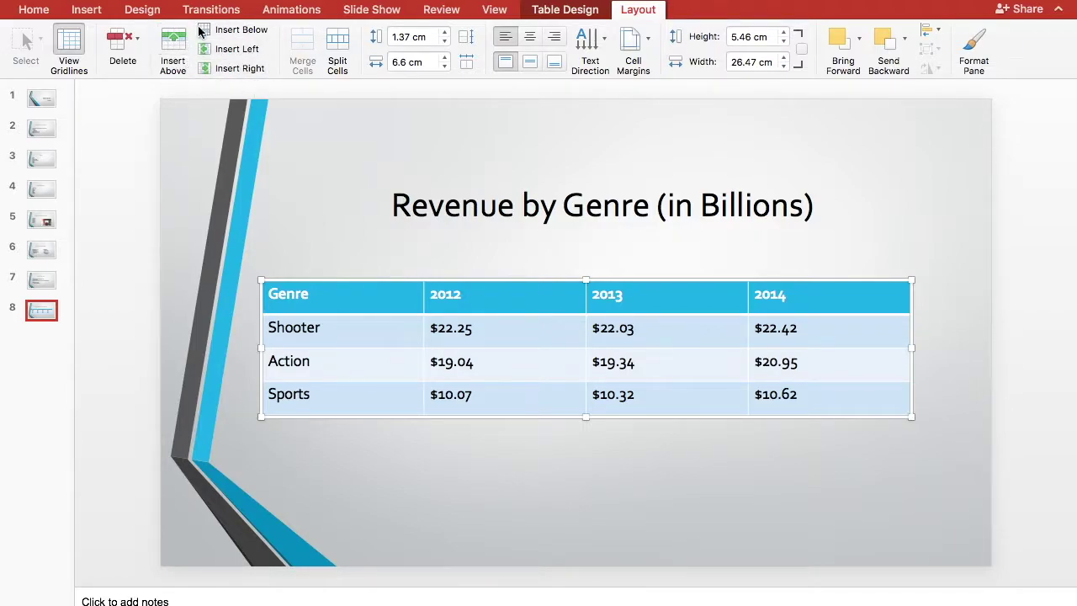
pyautogui.click(255, 51)
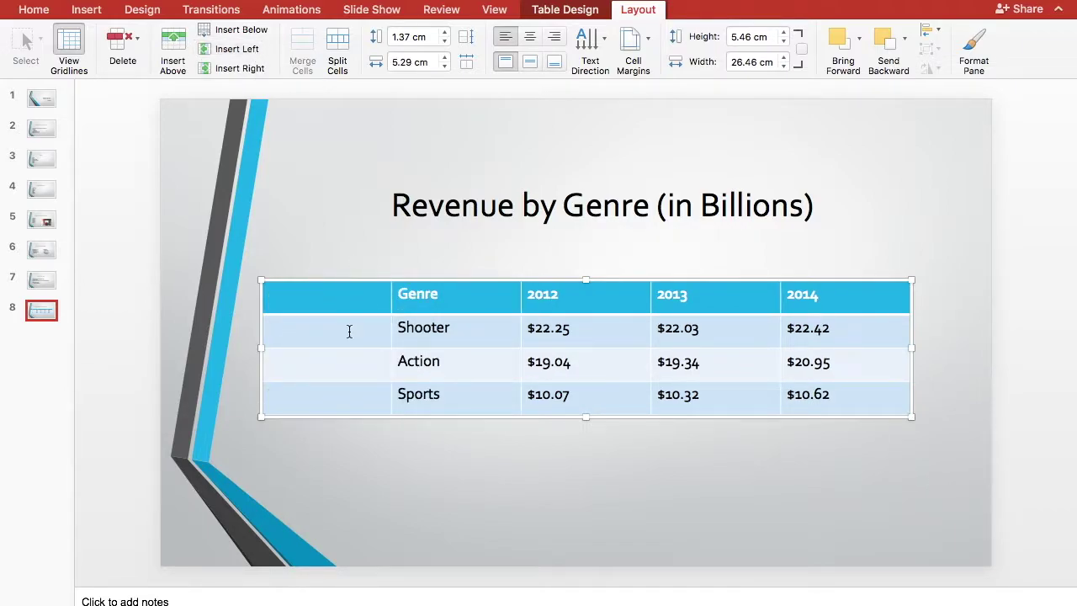
pyautogui.press('super+z')
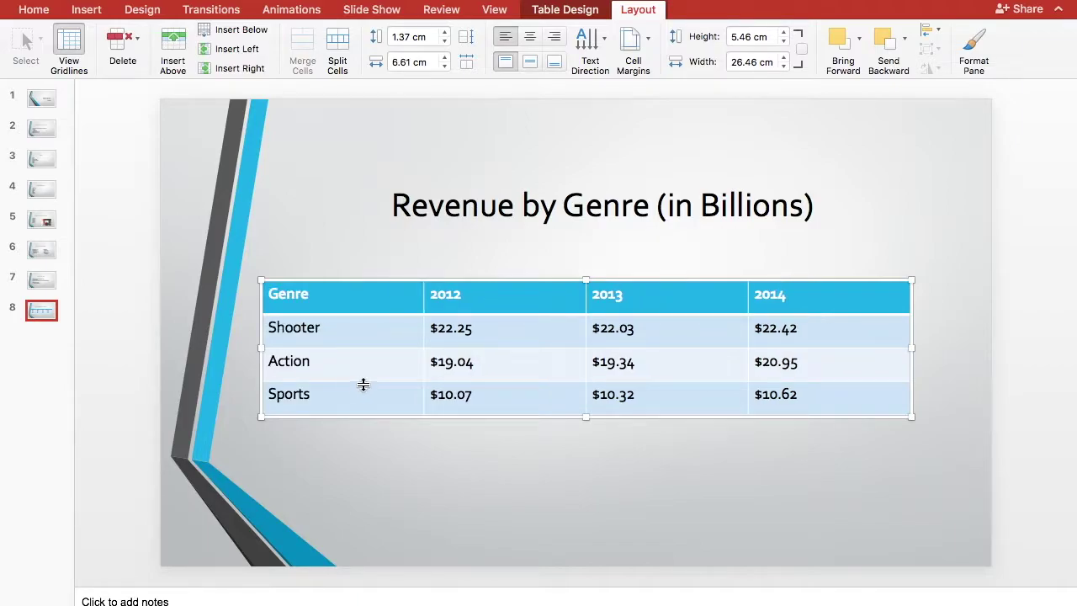
# Try inserting a column to the right of the 2012 column and undo the insertion.
pyautogui.doubleClick(605, 296)
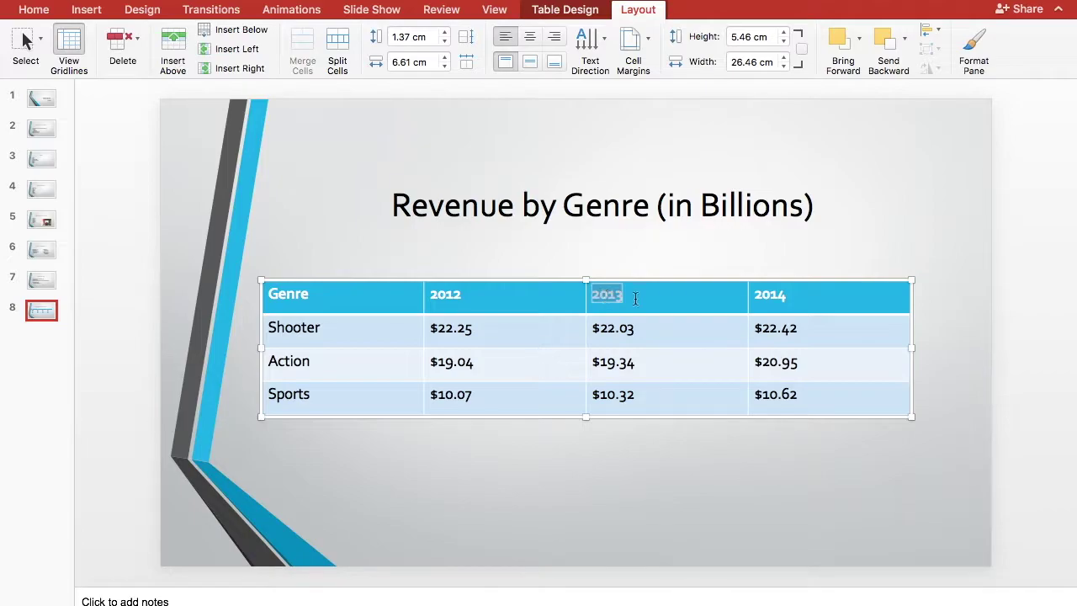
pyautogui.click(635, 298)
pyautogui.click(524, 297)
pyautogui.click(240, 68)
pyautogui.click(526, 328)
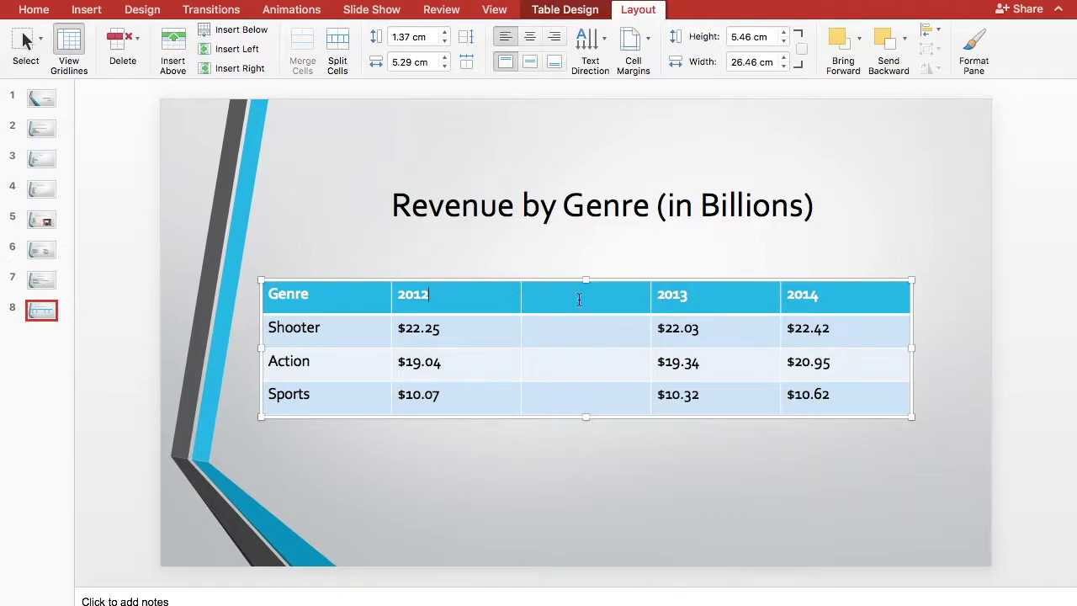
pyautogui.moveTo(578, 296); pyautogui.dragTo(578, 399)
pyautogui.click(447, 305)
pyautogui.press('super+z')
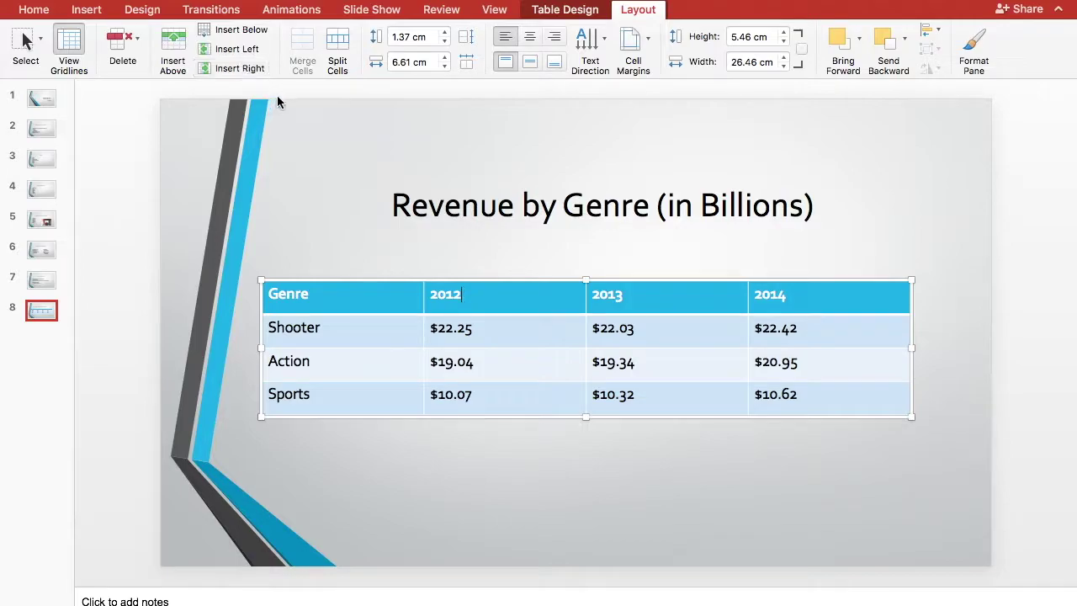
# Try inserting a row above the header row and another above the Sports row, undoing each insertion.
pyautogui.click(179, 46)
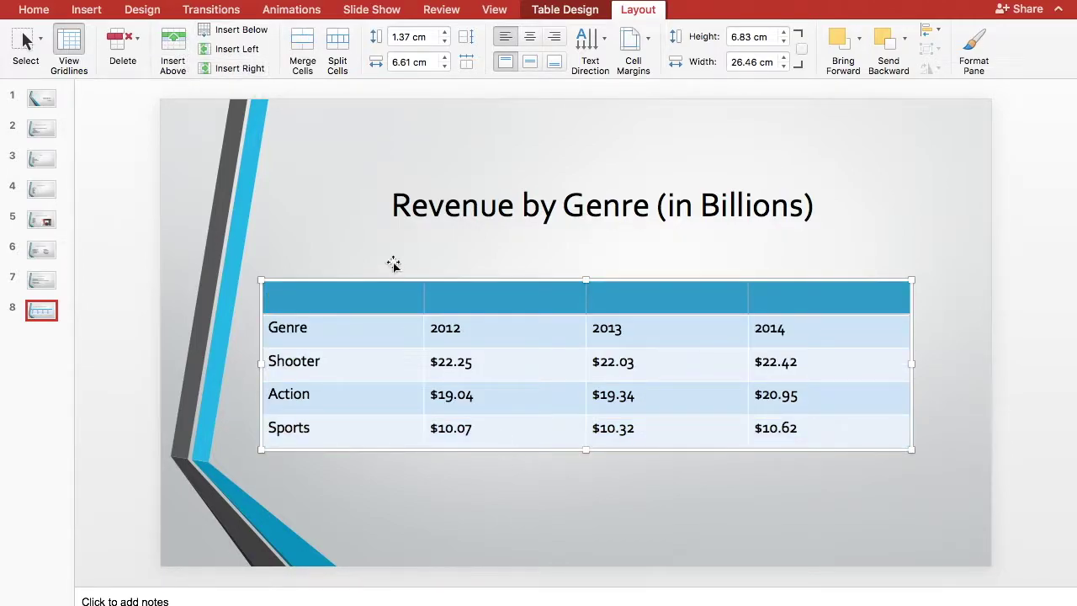
pyautogui.press('super+z')
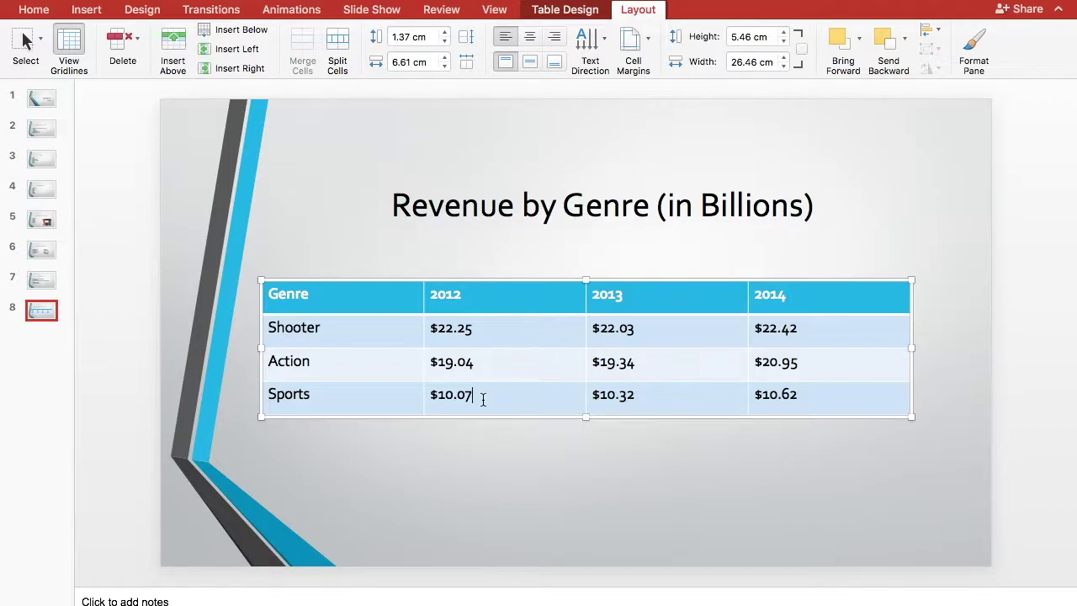
pyautogui.click(172, 51)
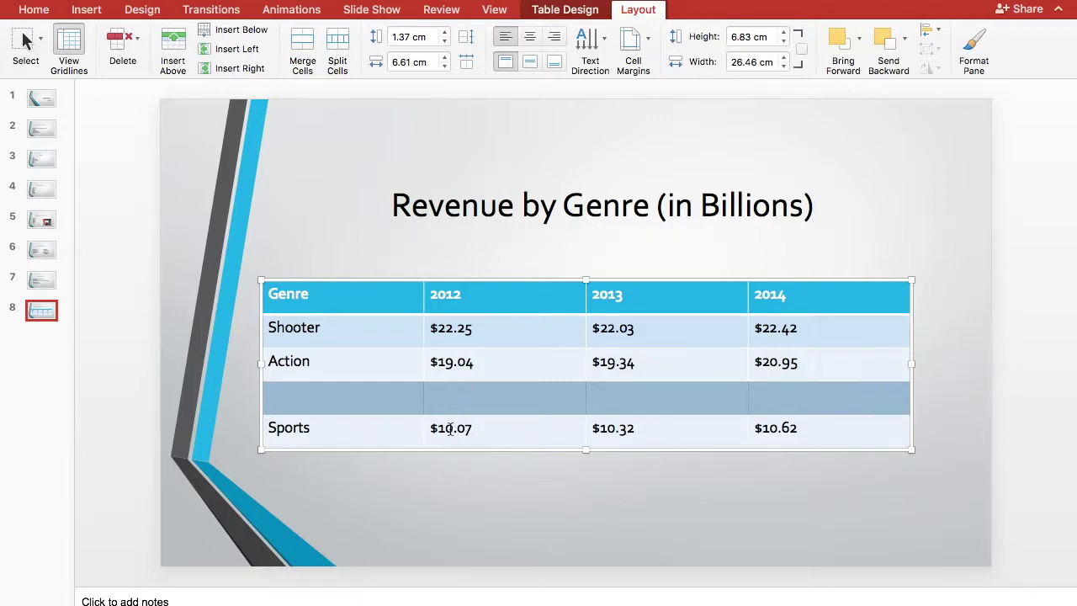
pyautogui.press('super+z')
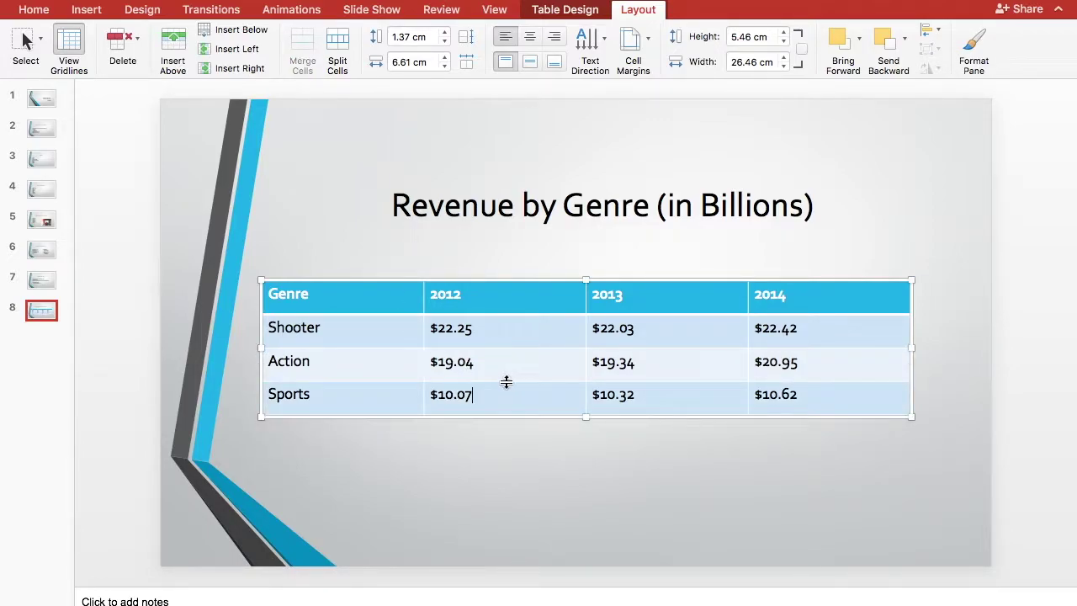
# Merge the 2012 and 2013 cells in the Action row into one cell.
pyautogui.click(547, 359)
pyautogui.moveTo(472, 361); pyautogui.dragTo(599, 363)
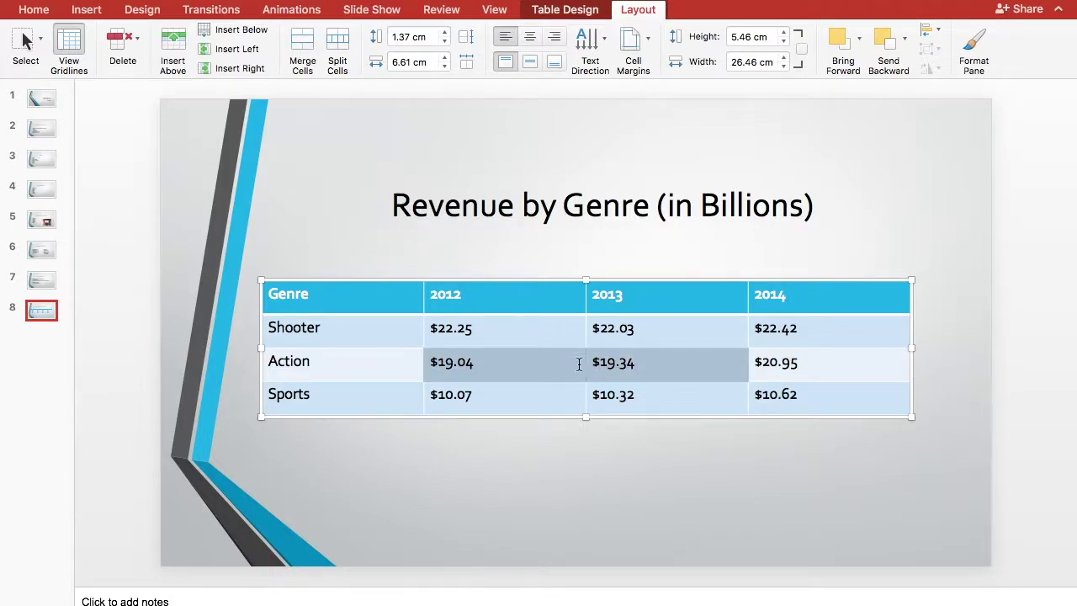
pyautogui.moveTo(509, 360); pyautogui.dragTo(636, 362)
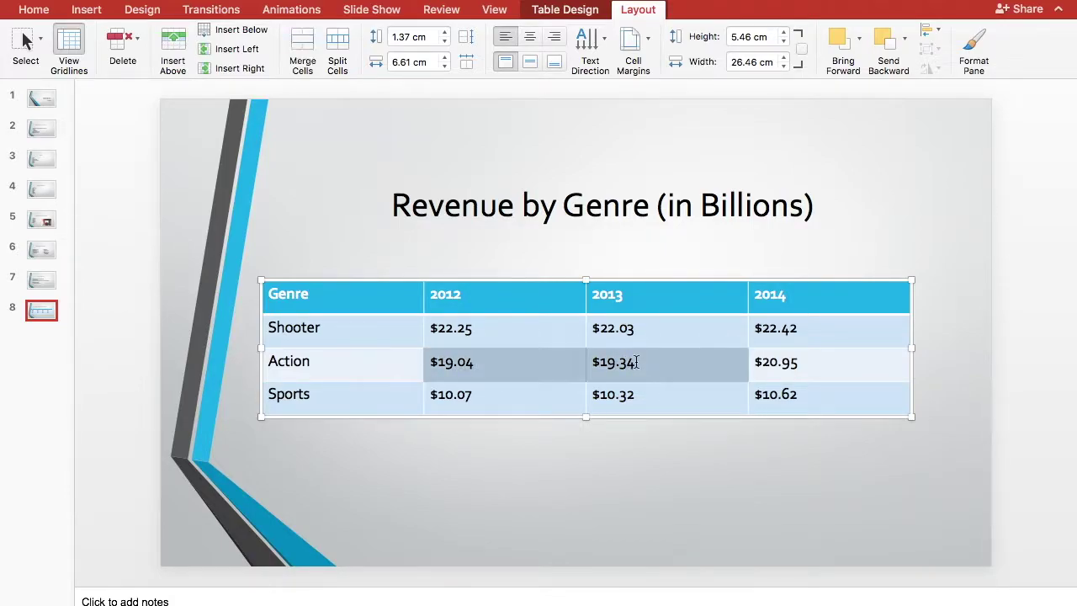
pyautogui.click(305, 45)
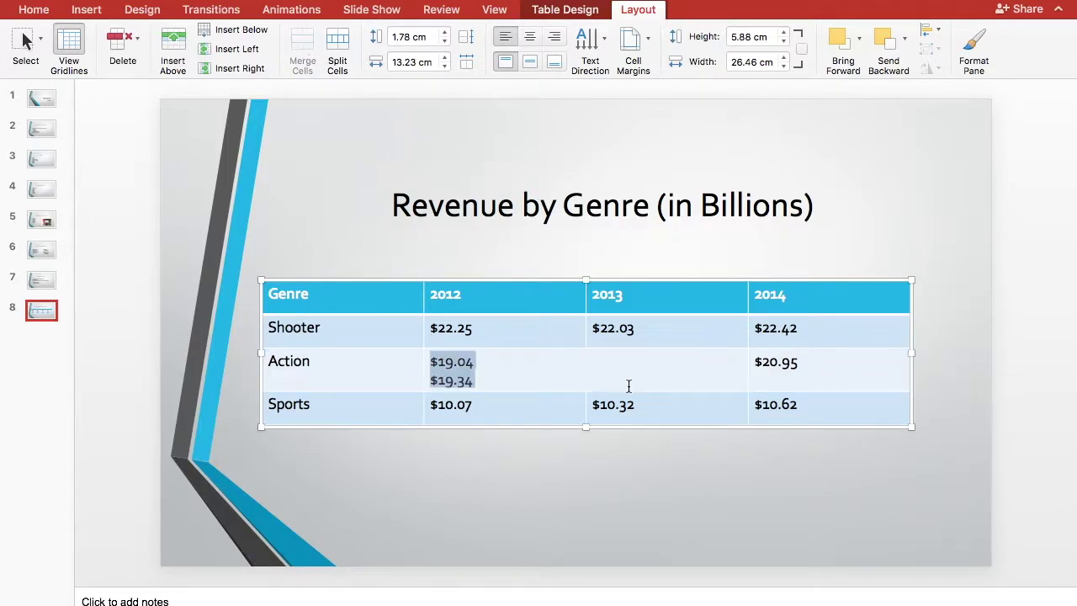
pyautogui.click(497, 377)
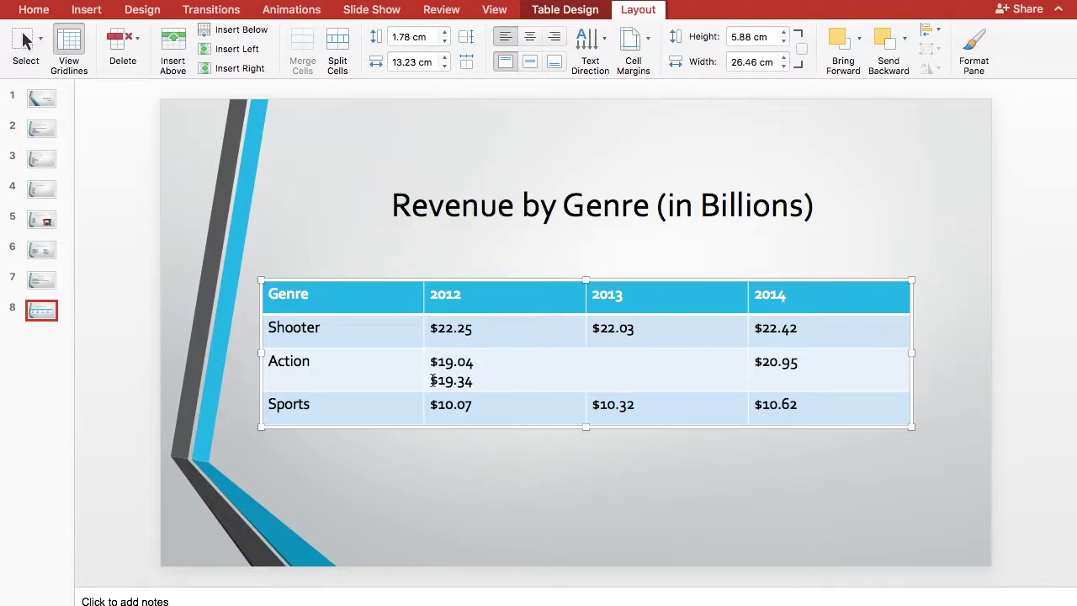
# Try putting both values in the merged Action cell on one line, and undo both that edit and the cell merge.
pyautogui.click(432, 380)
pyautogui.press('BackSpace')
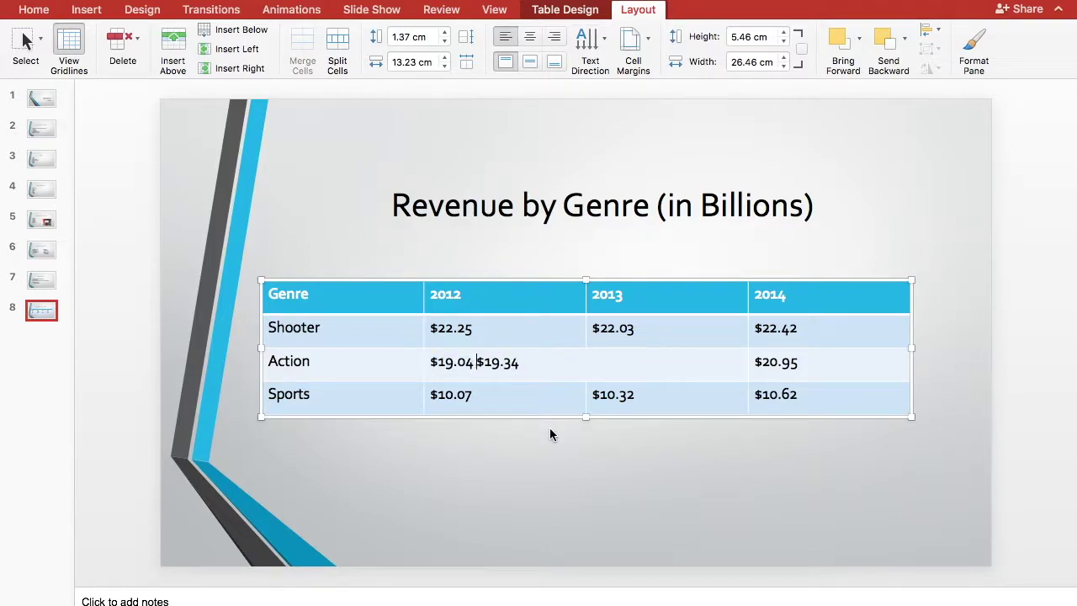
pyautogui.press('super+z')
pyautogui.press('super+z')
pyautogui.press('super+z')
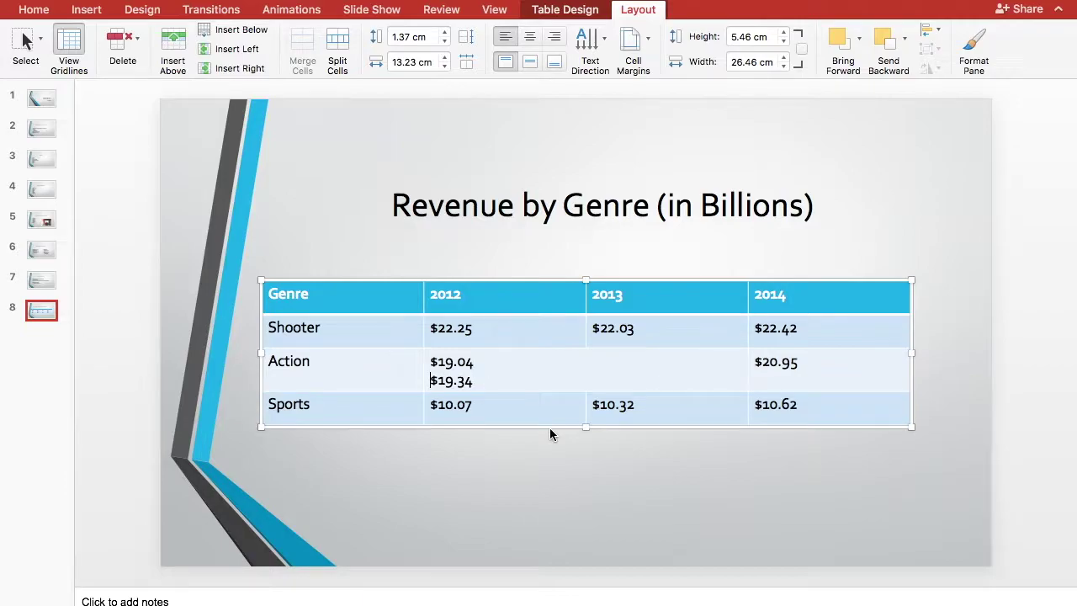
pyautogui.click(651, 370)
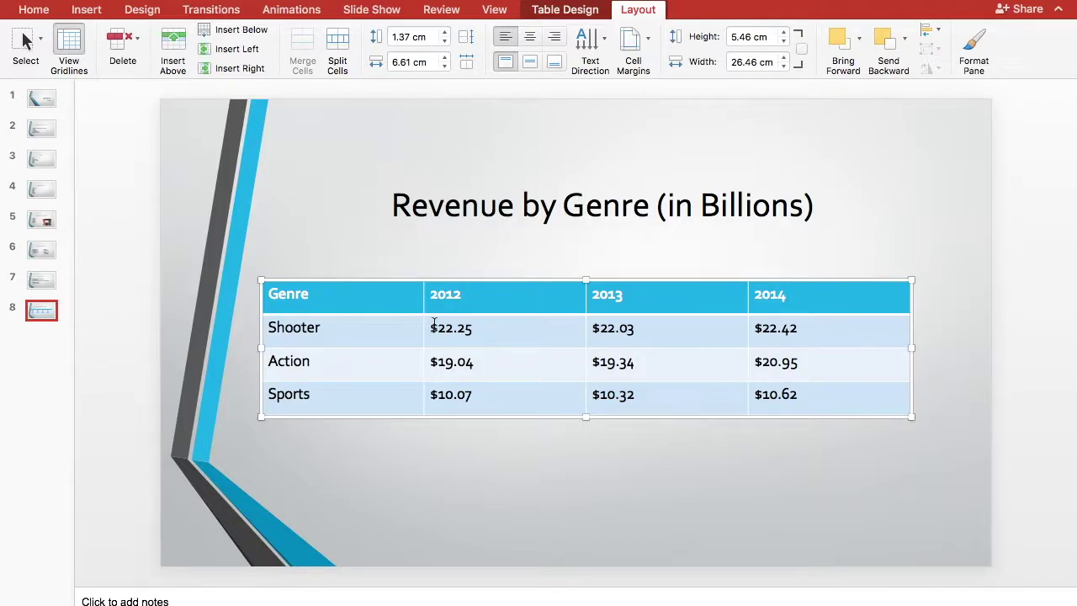
pyautogui.moveTo(434, 327); pyautogui.dragTo(788, 403)
pyautogui.click(503, 341)
# Add a right border to the Shooter, Action and Sports cells in the Genre column.
pyautogui.click(563, 12)
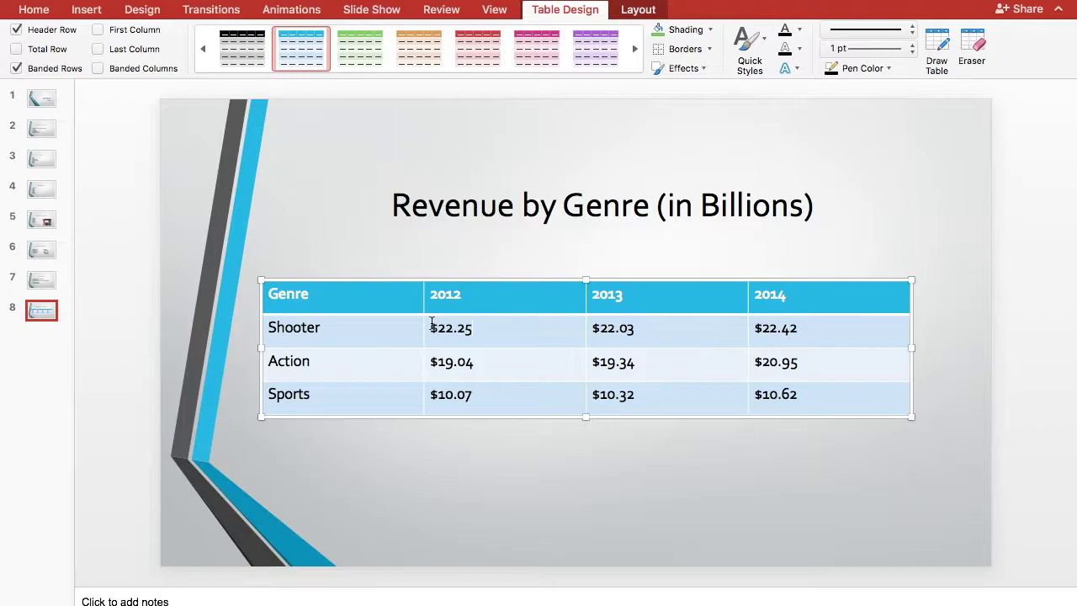
pyautogui.moveTo(430, 323); pyautogui.dragTo(652, 376)
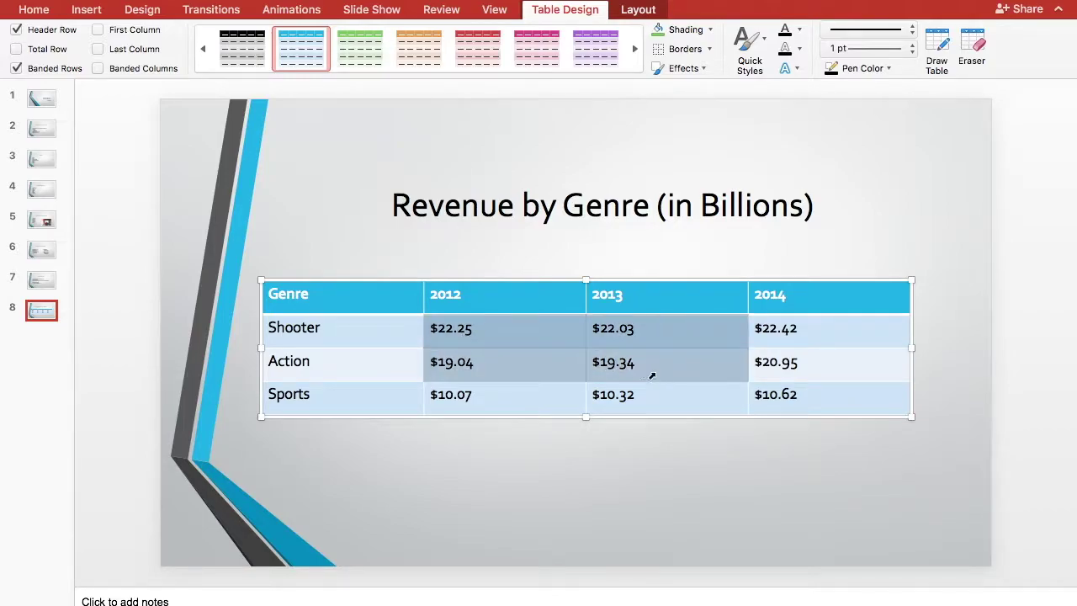
pyautogui.click(379, 344)
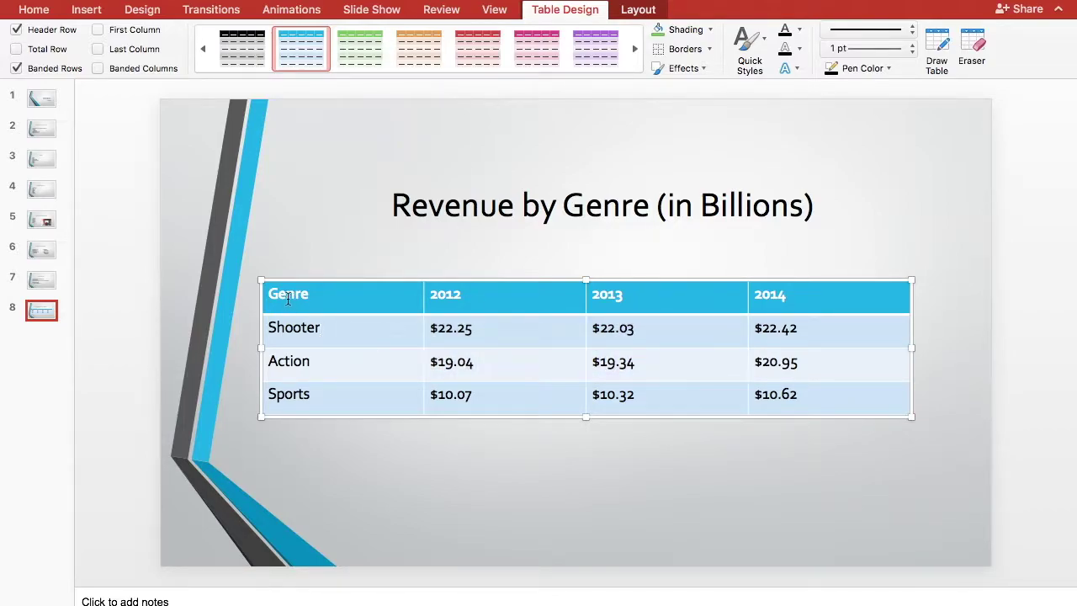
pyautogui.click(270, 321)
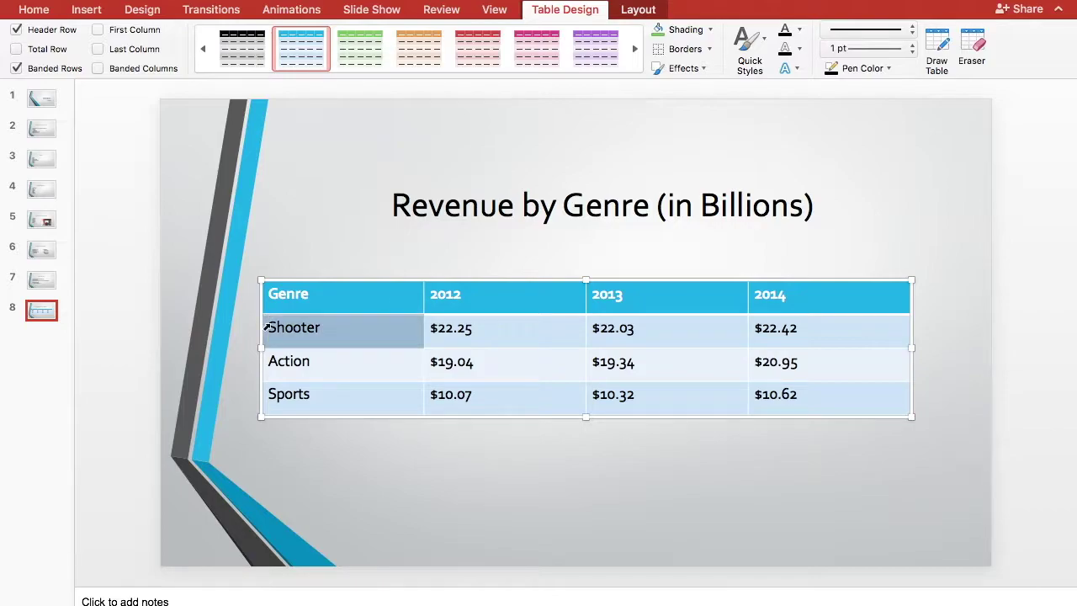
pyautogui.click(318, 357)
pyautogui.moveTo(271, 326)
pyautogui.mouseDown()
pyautogui.moveTo(339, 356)
pyautogui.moveTo(370, 408)
pyautogui.mouseUp()
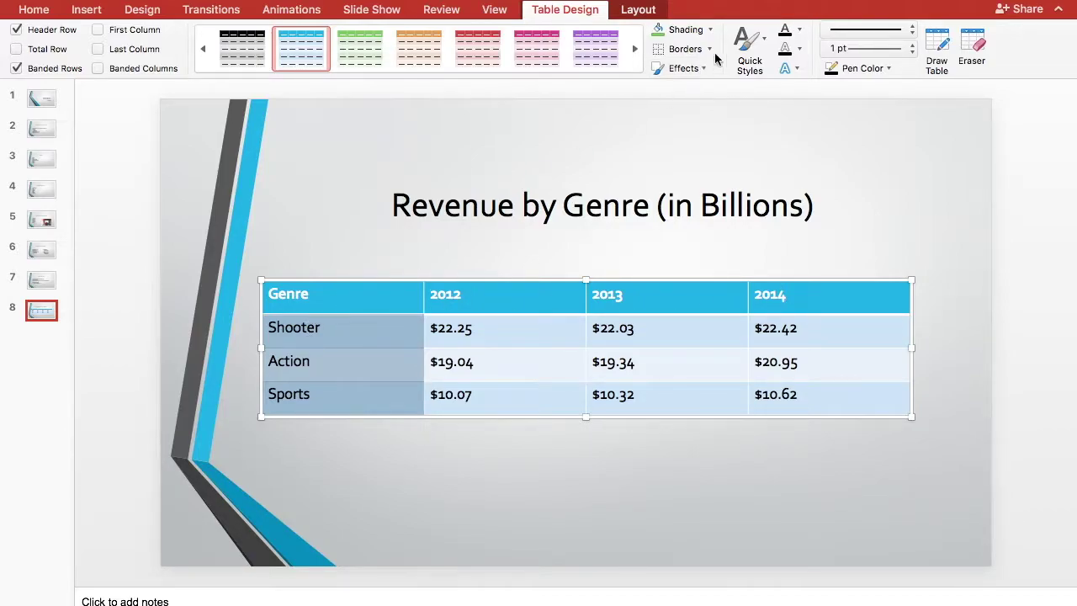
pyautogui.click(686, 49)
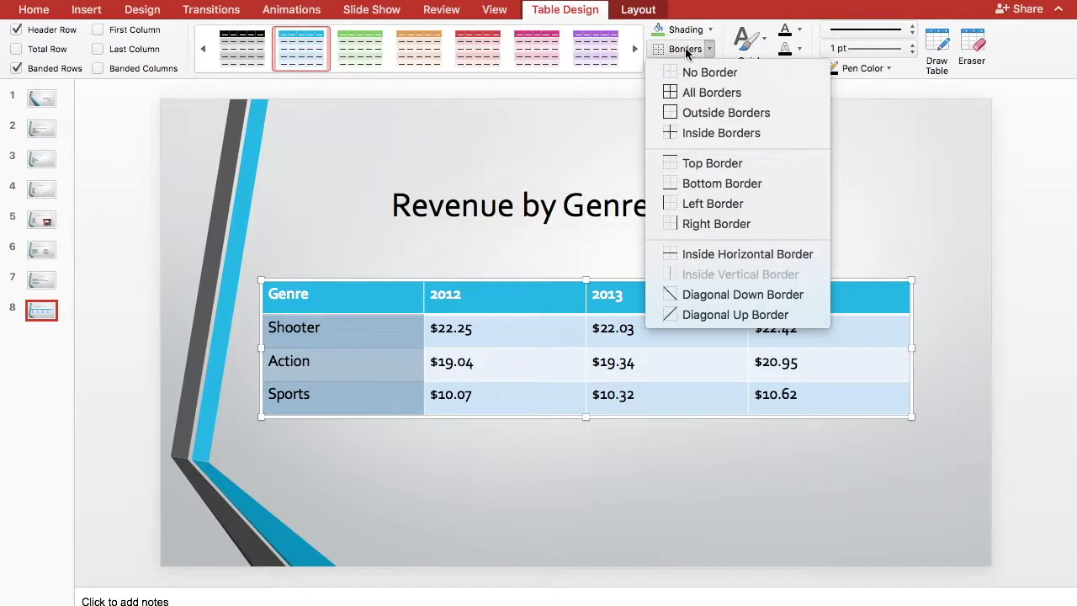
pyautogui.click(686, 50)
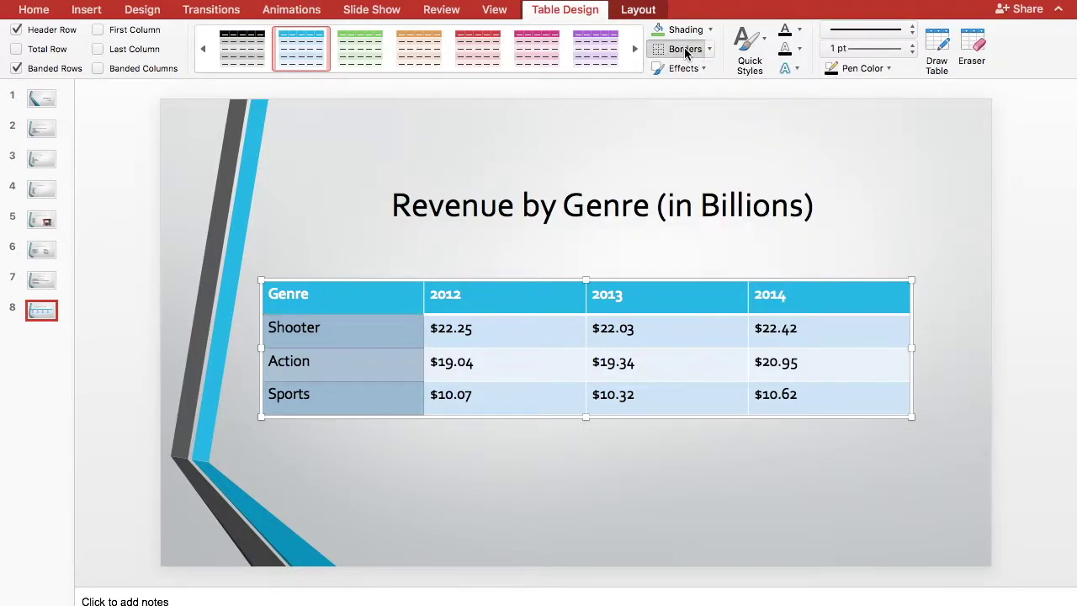
pyautogui.click(709, 51)
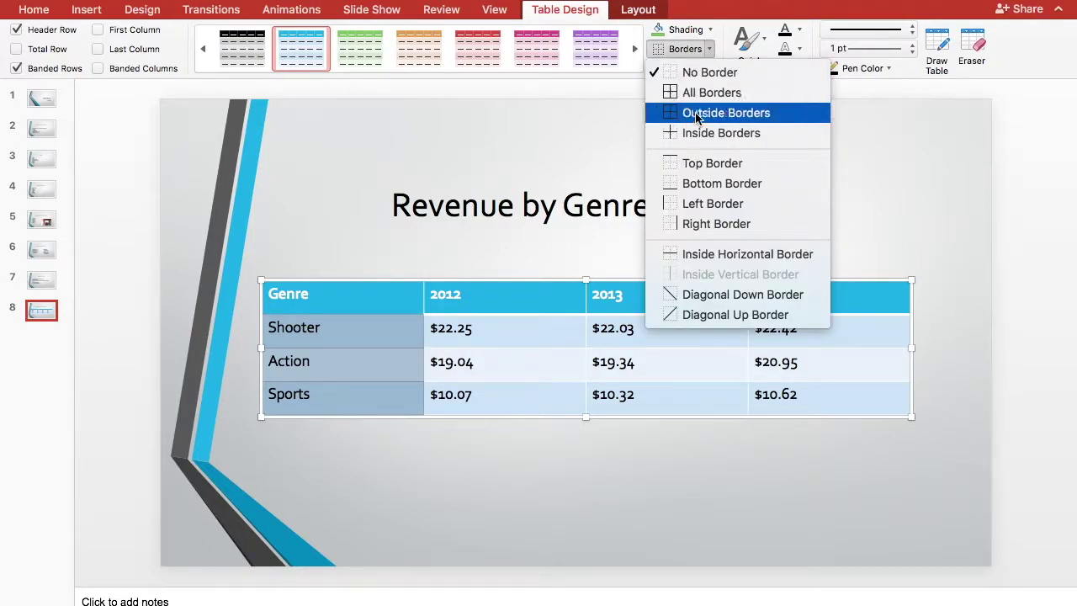
pyautogui.click(713, 224)
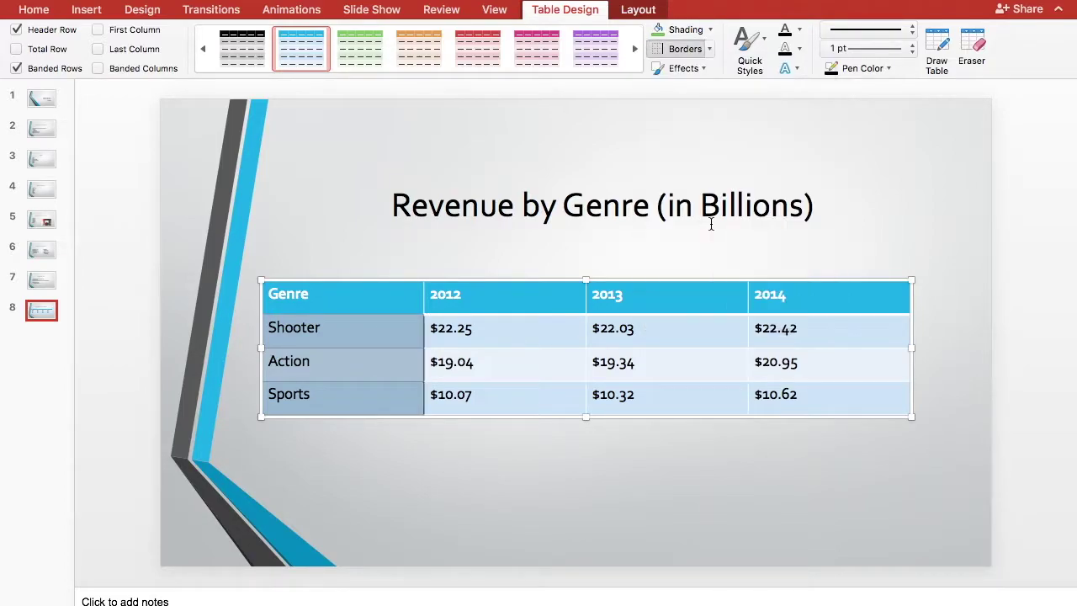
pyautogui.click(387, 357)
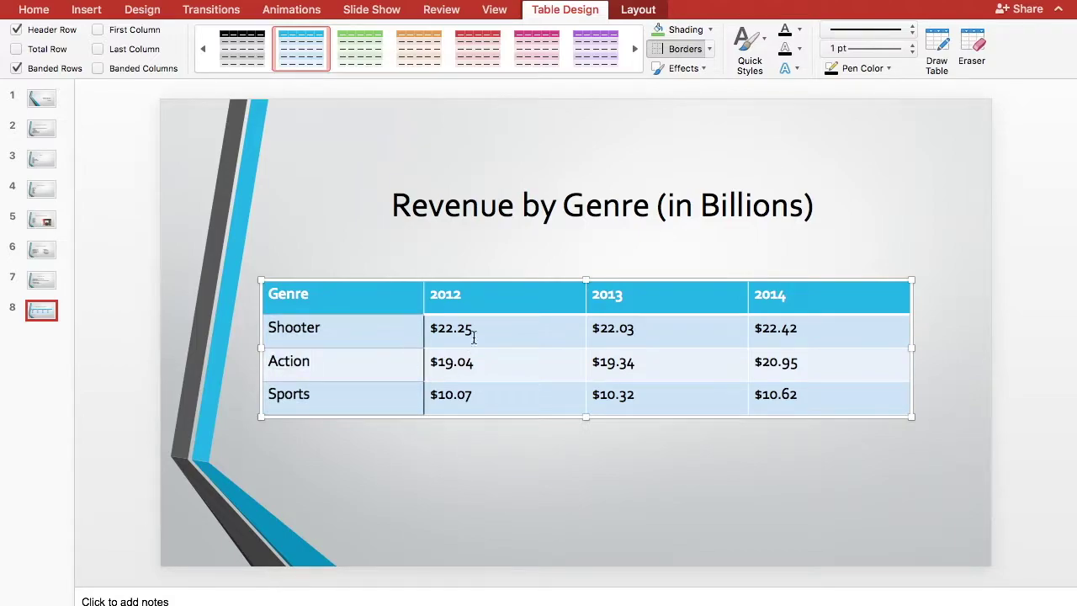
# Add a bottom border to the 2012, 2013 and 2014 header cells.
pyautogui.click(428, 300)
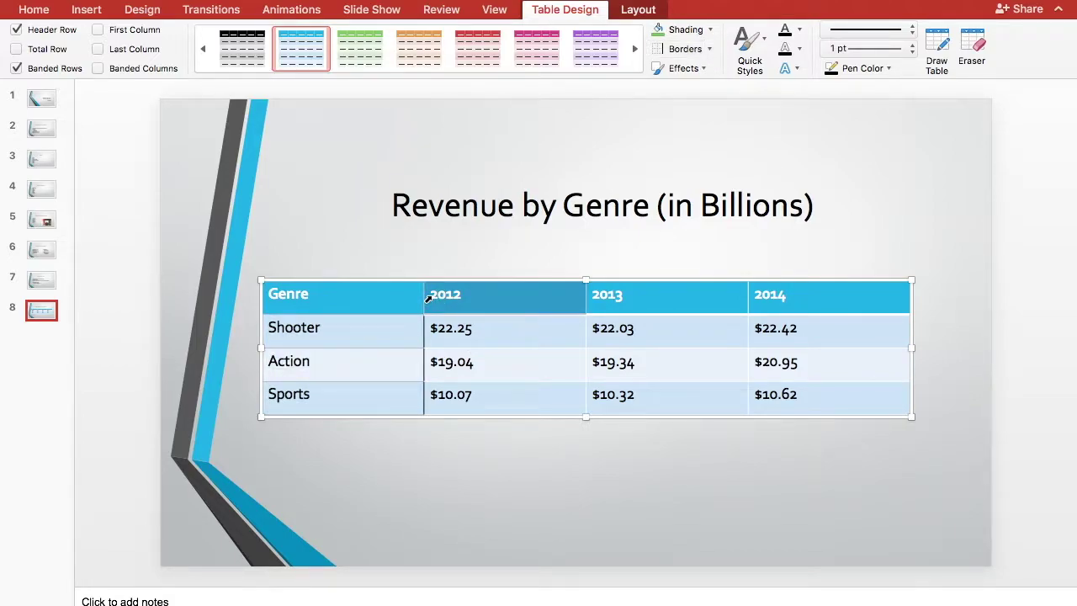
pyautogui.click(428, 300)
pyautogui.click(428, 299)
pyautogui.click(428, 298)
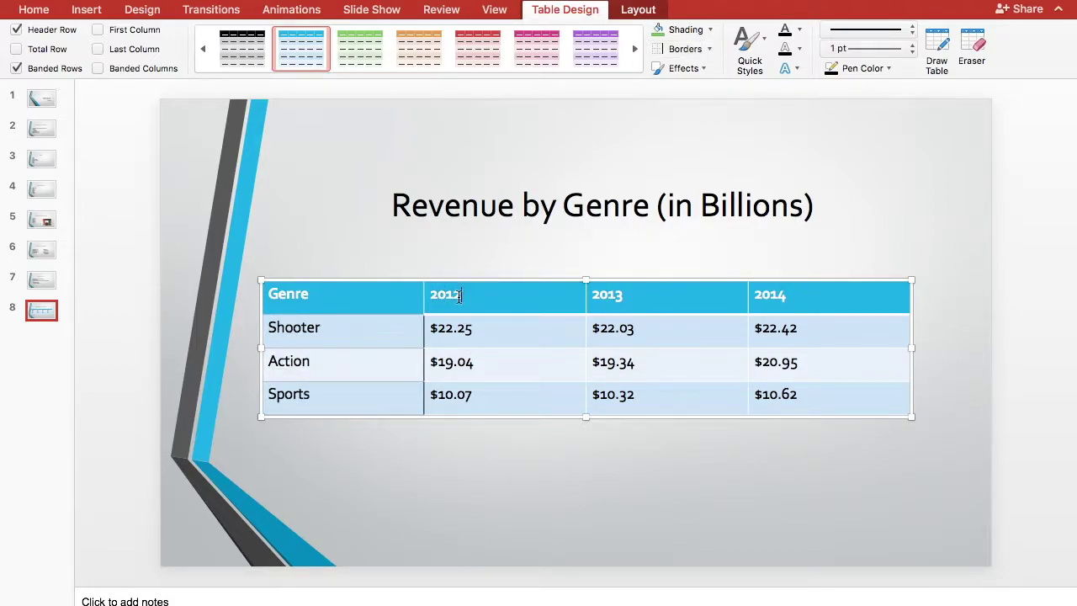
pyautogui.moveTo(767, 301)
pyautogui.mouseDown()
pyautogui.moveTo(800, 297)
pyautogui.moveTo(526, 300)
pyautogui.mouseUp()
pyautogui.press('super+z')
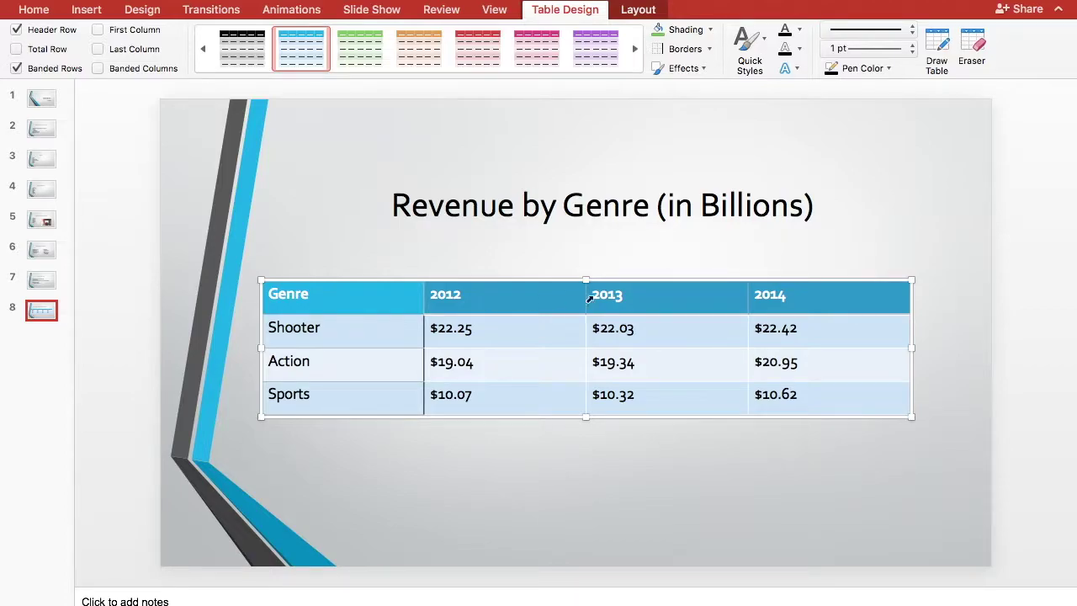
pyautogui.click(709, 49)
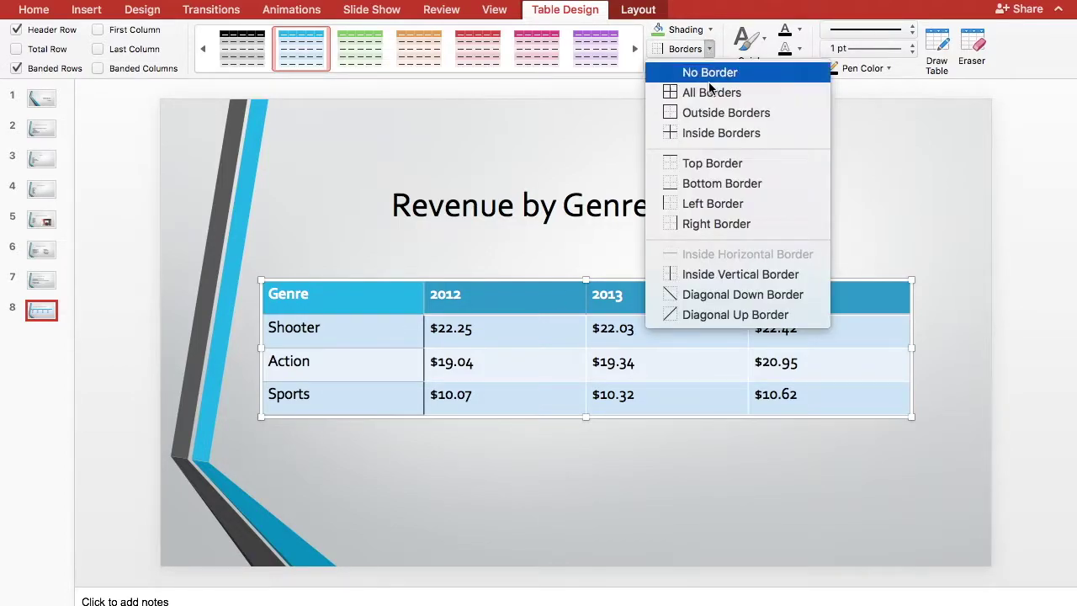
pyautogui.click(747, 184)
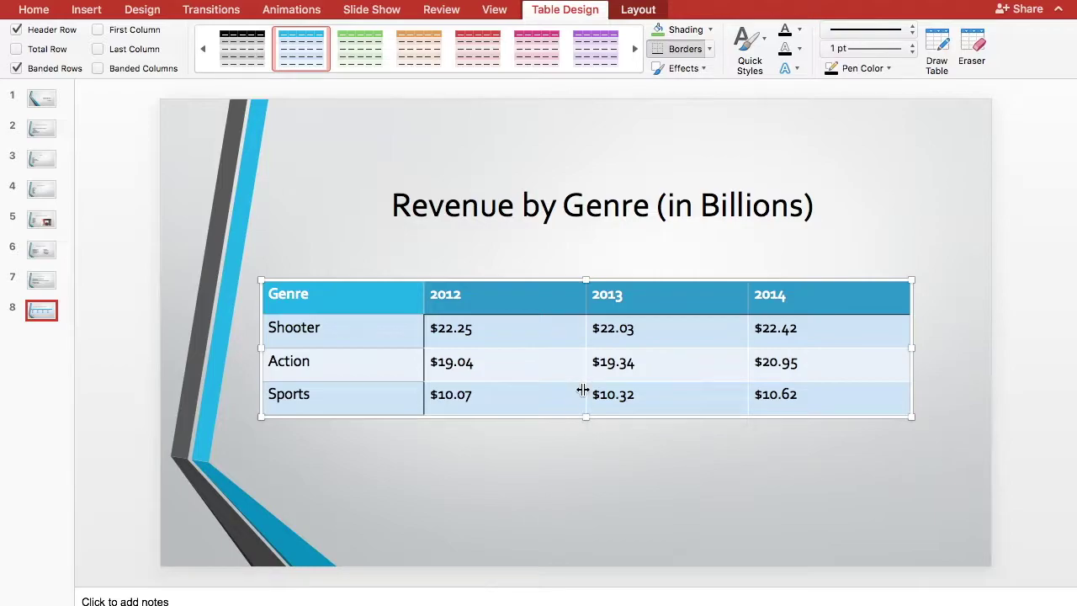
pyautogui.click(615, 328)
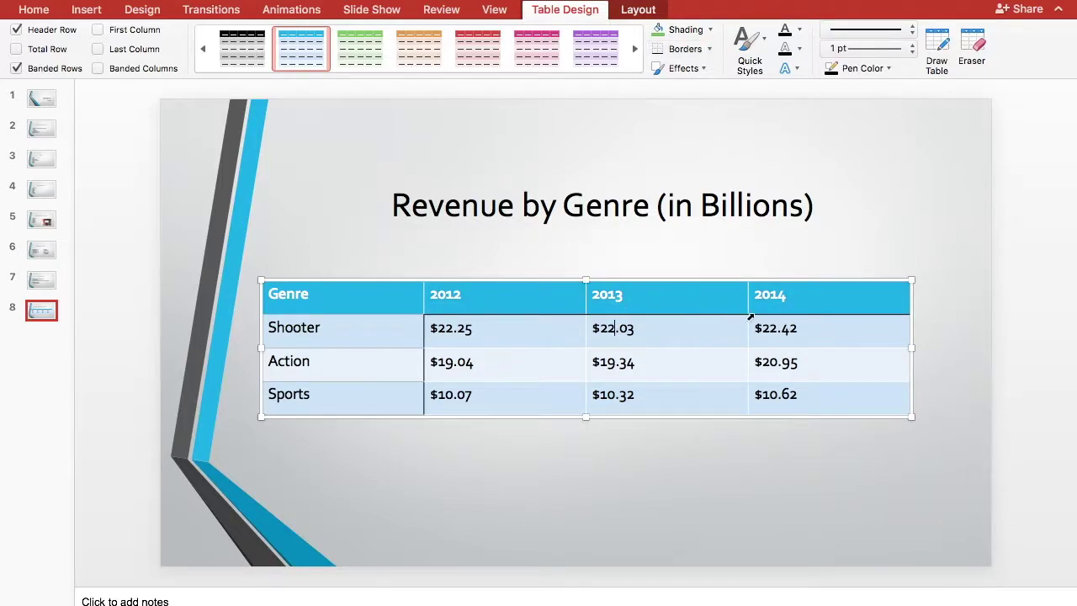
pyautogui.click(859, 48)
pyautogui.click(976, 98)
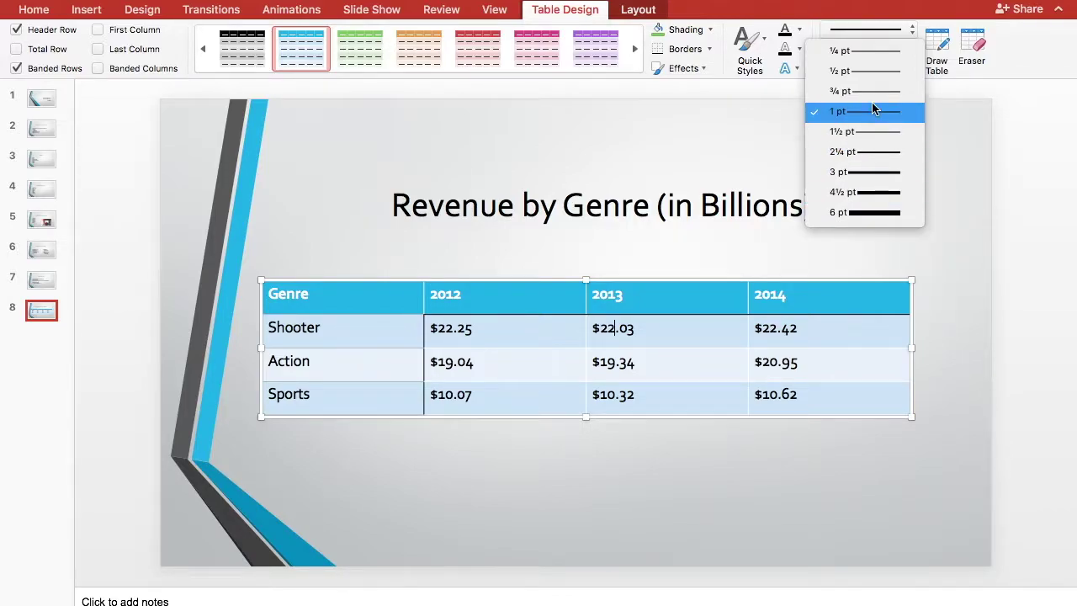
pyautogui.click(673, 216)
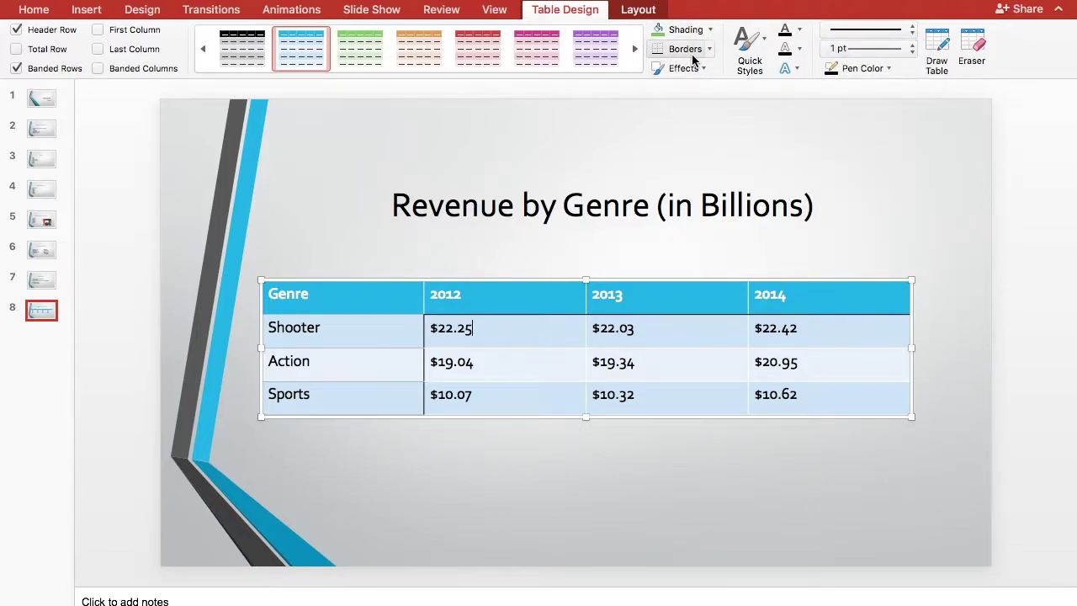
pyautogui.click(498, 491)
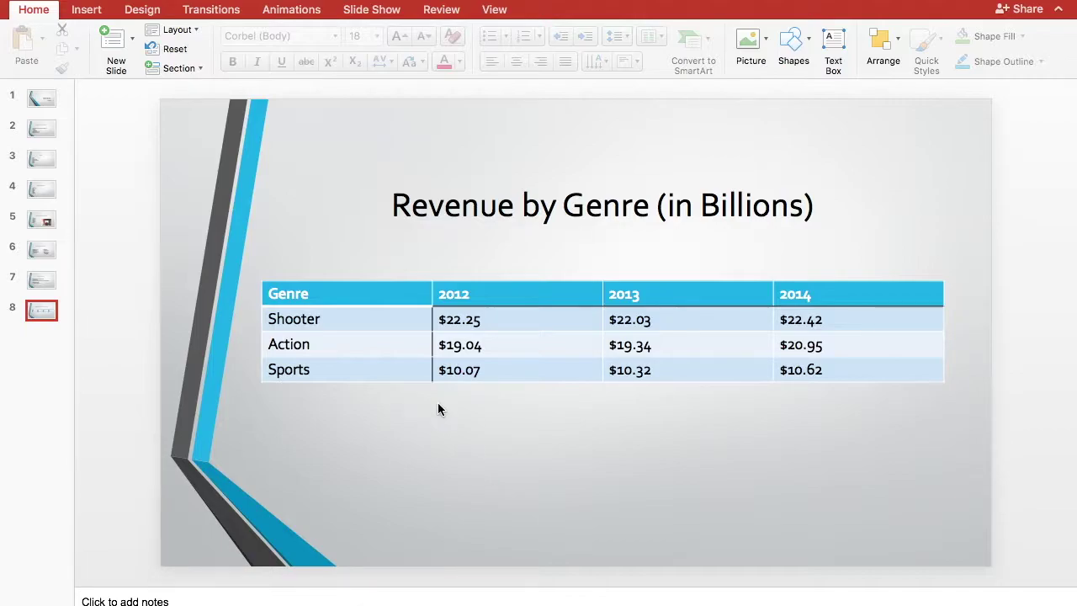
# Apply the Blinds entrance animation to the whole revenue table and close the animation list.
pyautogui.click(340, 284)
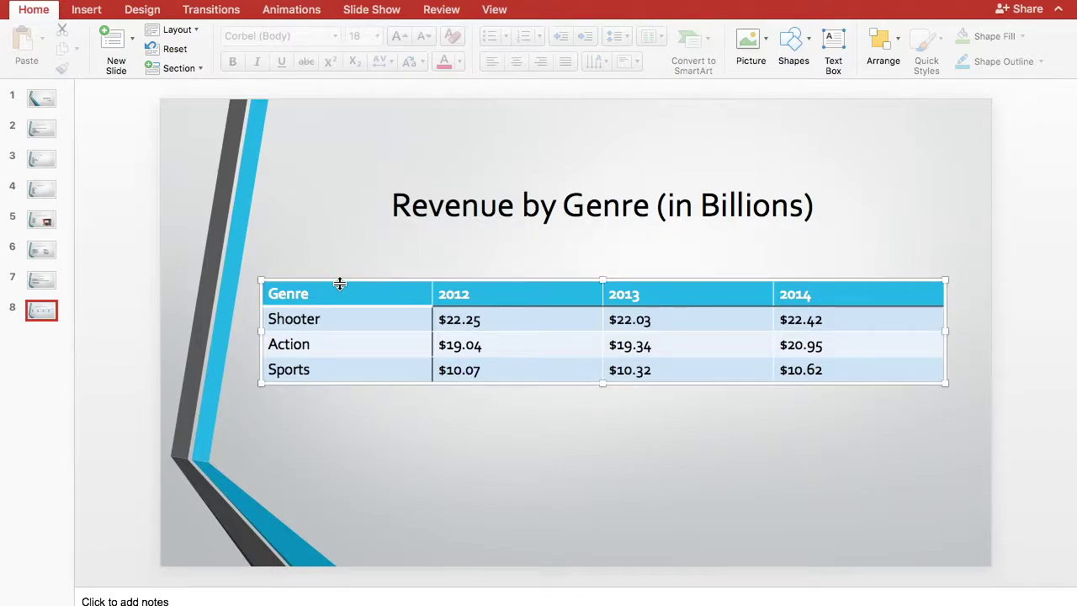
pyautogui.click(289, 10)
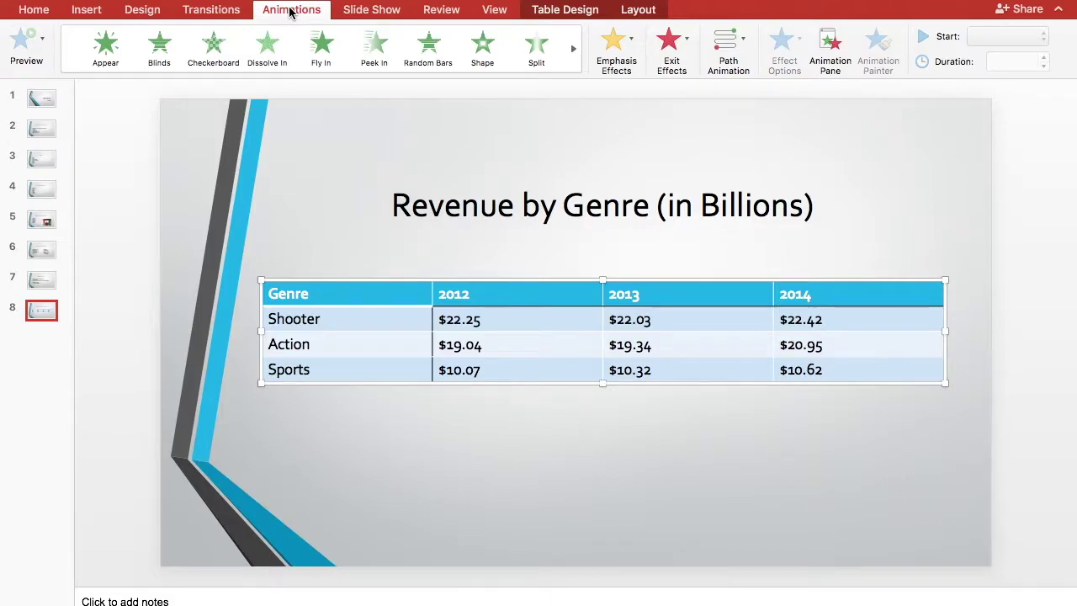
pyautogui.click(320, 76)
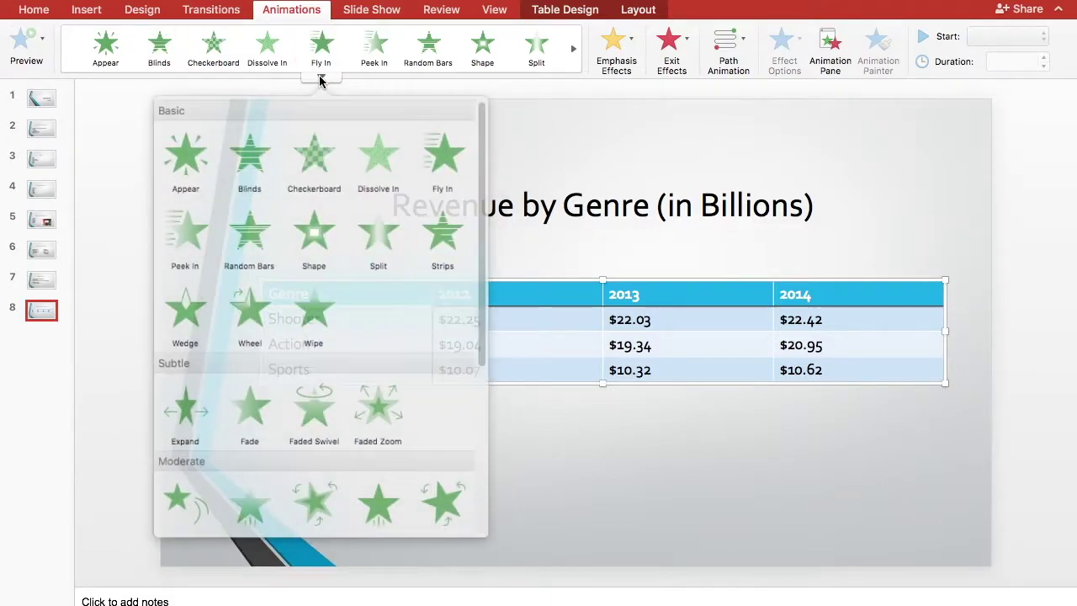
pyautogui.click(253, 156)
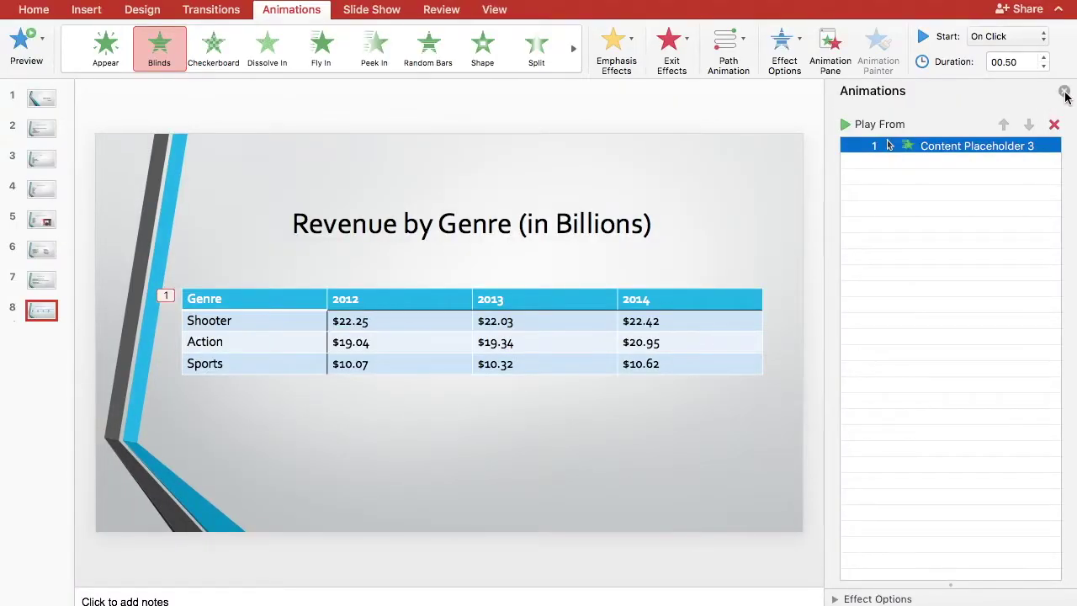
pyautogui.click(1064, 90)
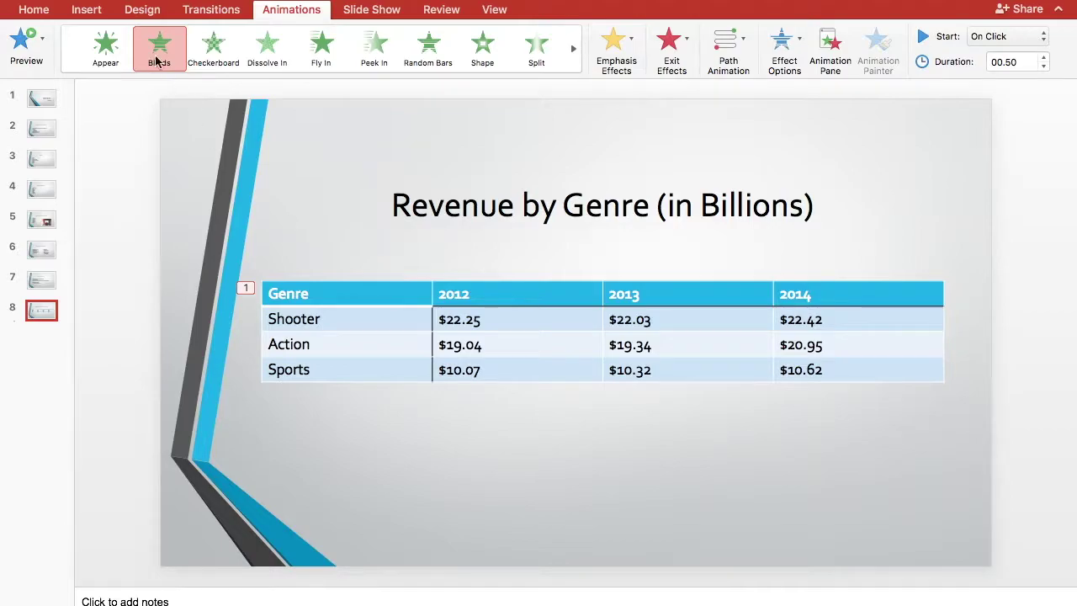
# Draw a rectangle about 3.1 cm high and 6.9 cm wide over the three revenue values under 2012.
pyautogui.click(87, 11)
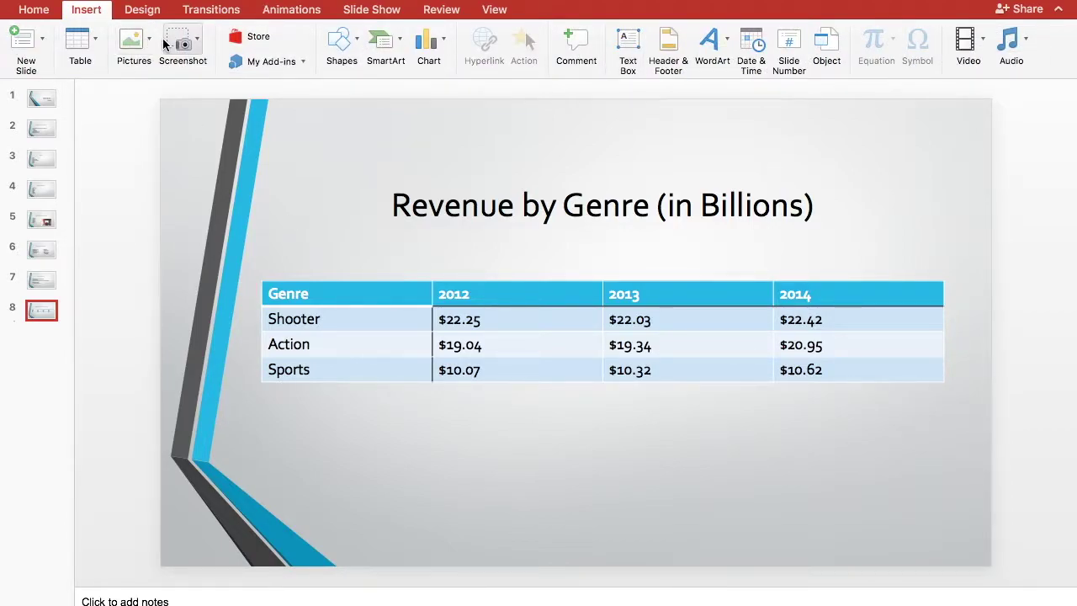
pyautogui.click(353, 43)
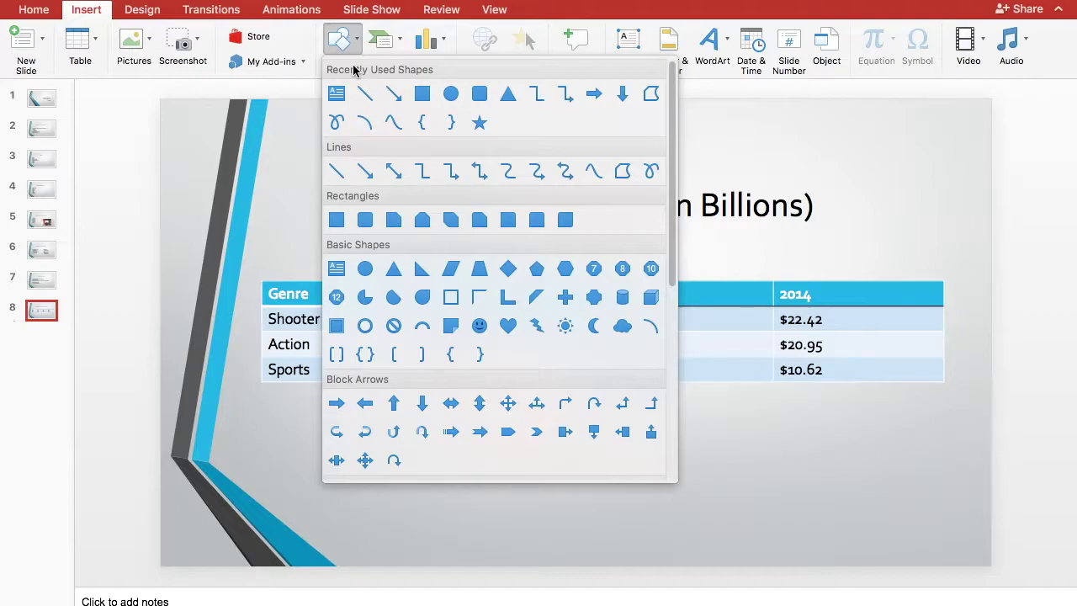
pyautogui.click(343, 217)
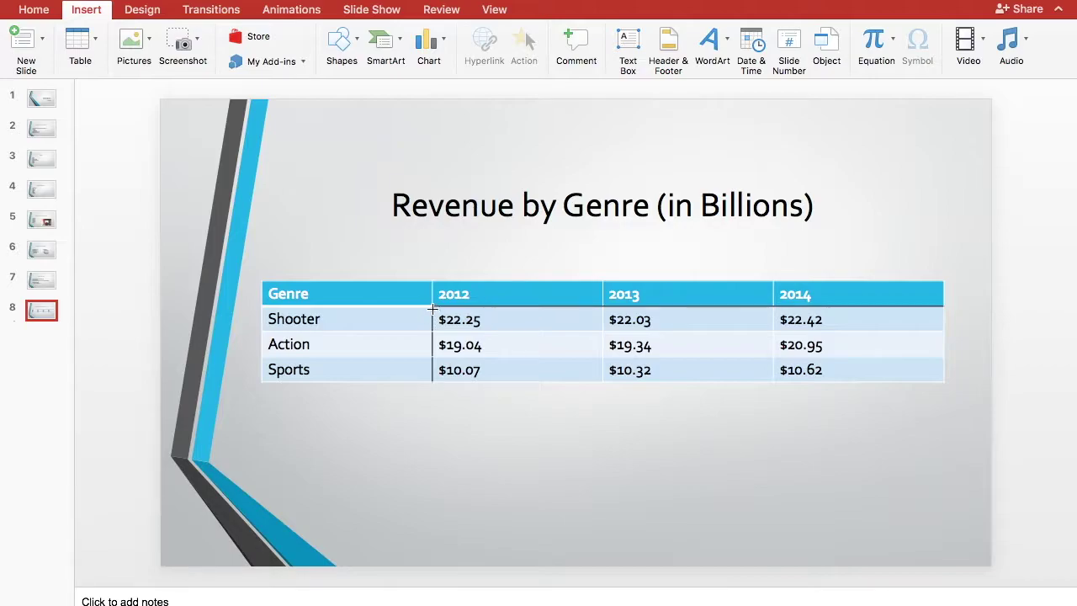
pyautogui.moveTo(433, 308); pyautogui.dragTo(601, 380)
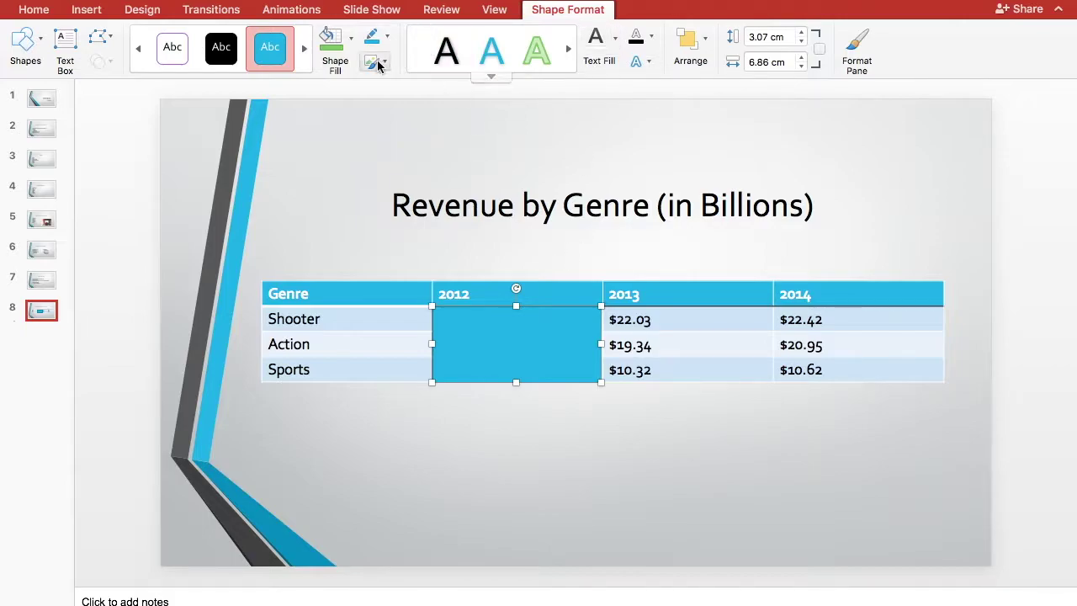
# Fill the rectangle covering the 2012 values with white and give it the darkest blue theme shade as outline.
pyautogui.click(350, 38)
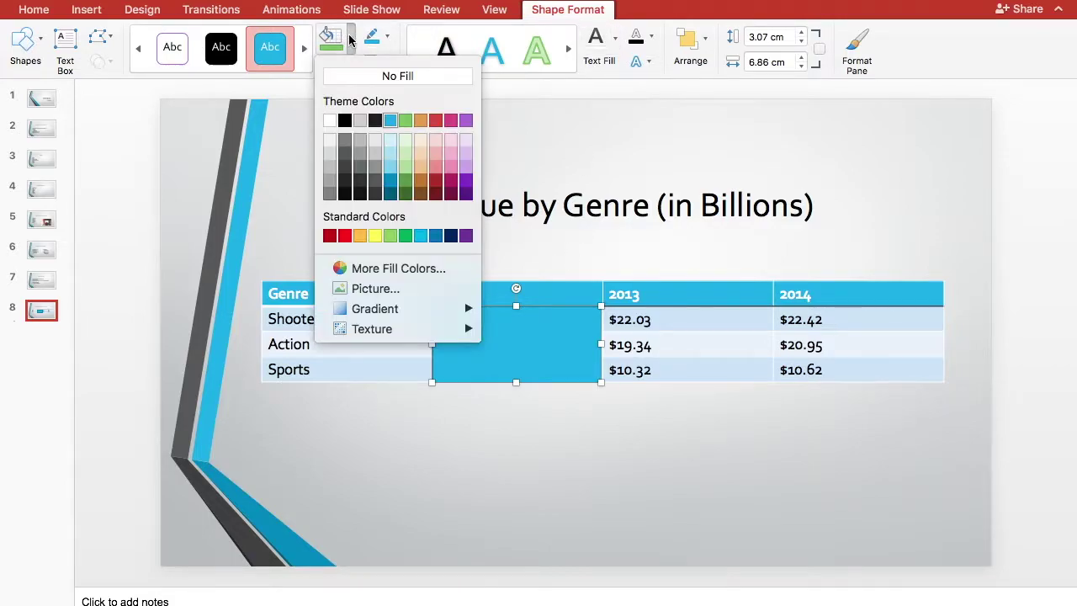
pyautogui.click(330, 122)
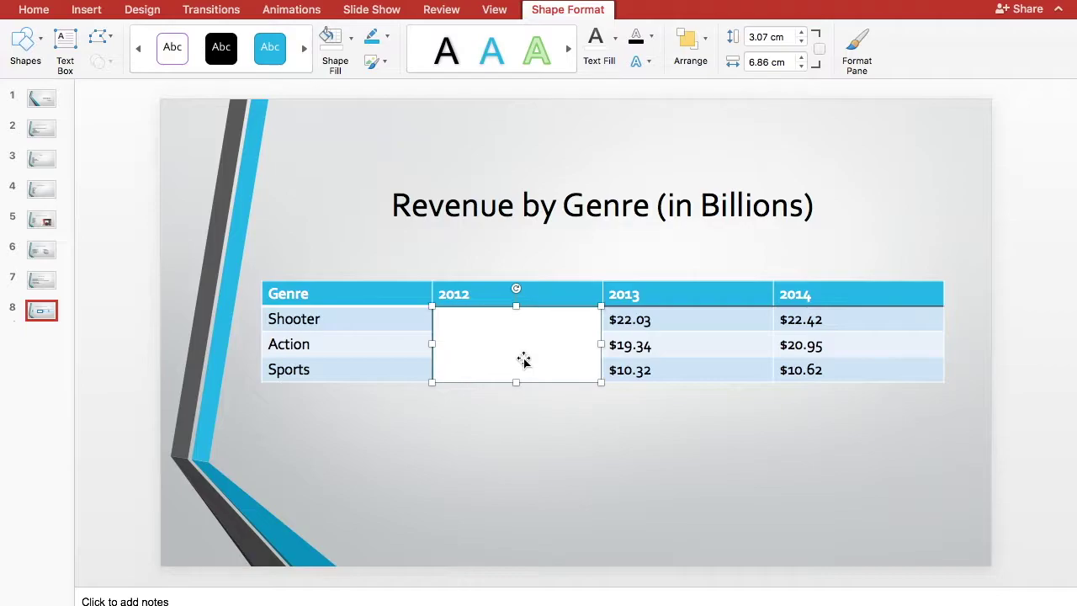
pyautogui.click(386, 39)
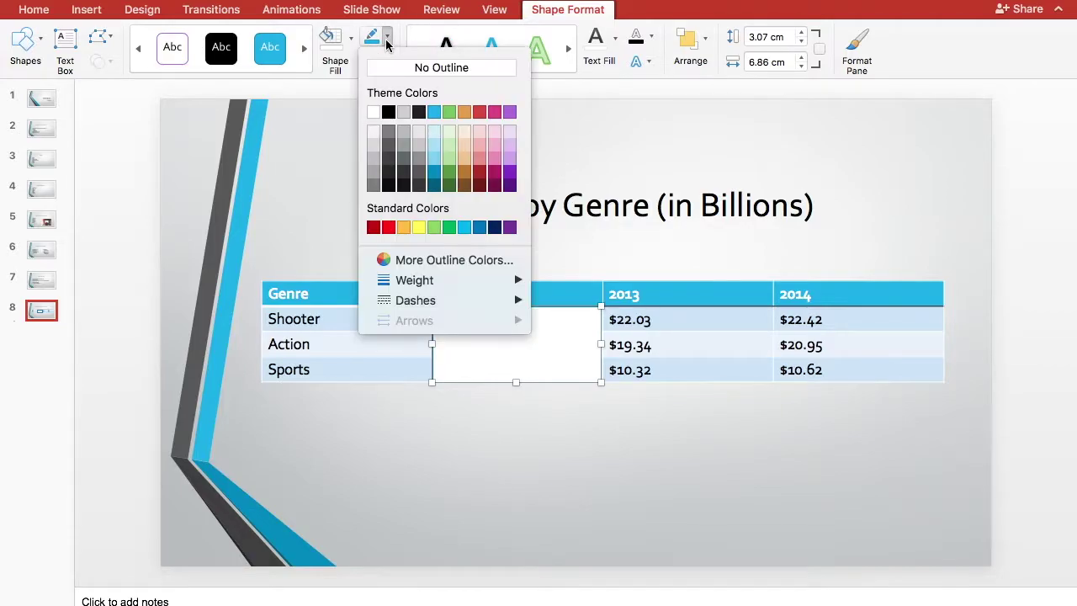
pyautogui.click(433, 185)
pyautogui.click(505, 456)
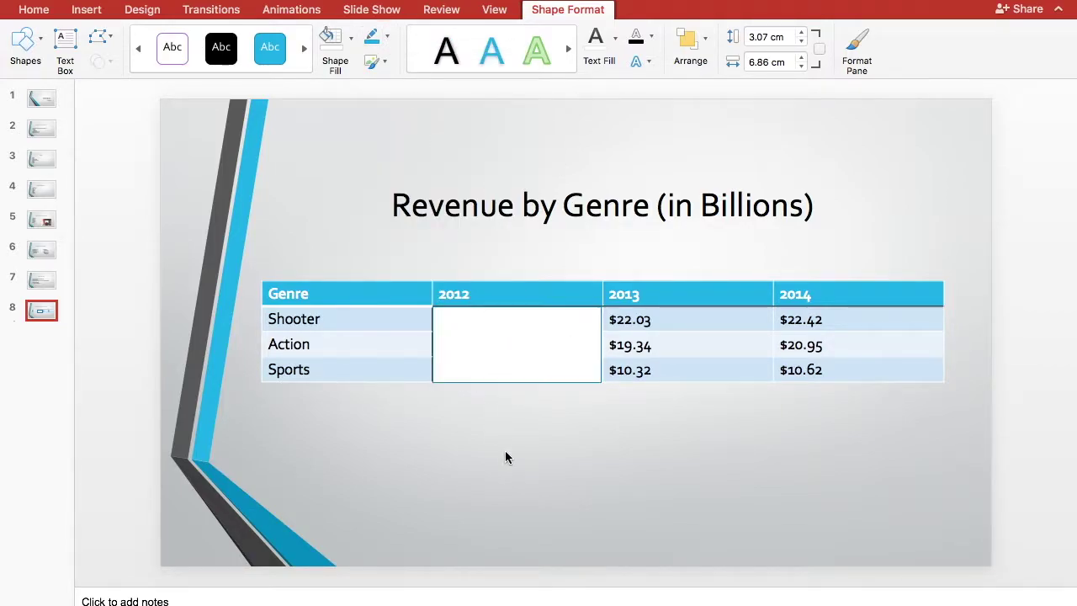
# Remove the outline from the white rectangle covering the 2012 values.
pyautogui.click(473, 336)
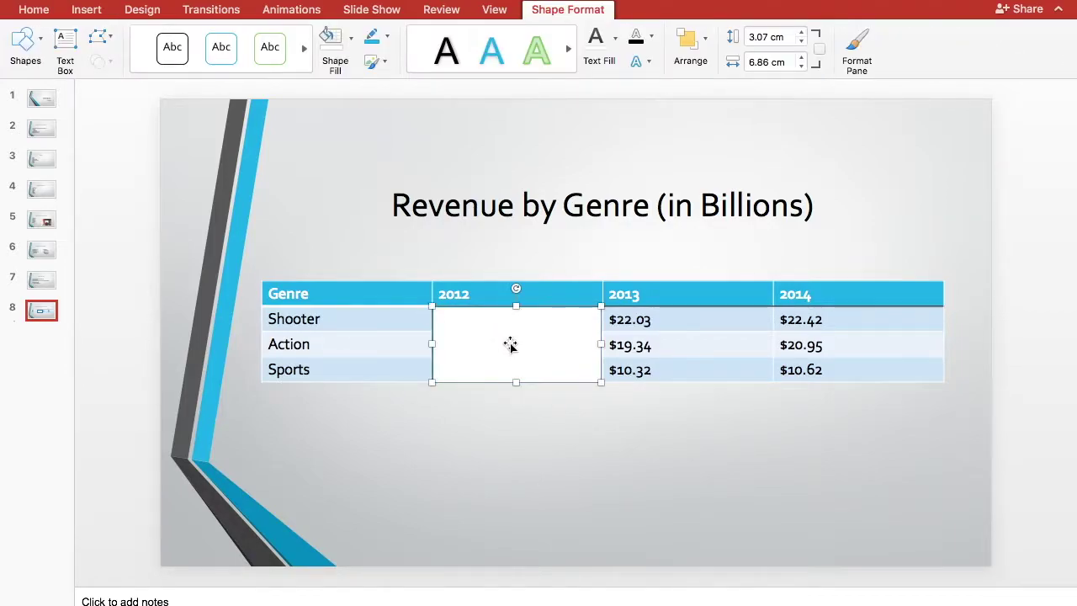
pyautogui.click(388, 37)
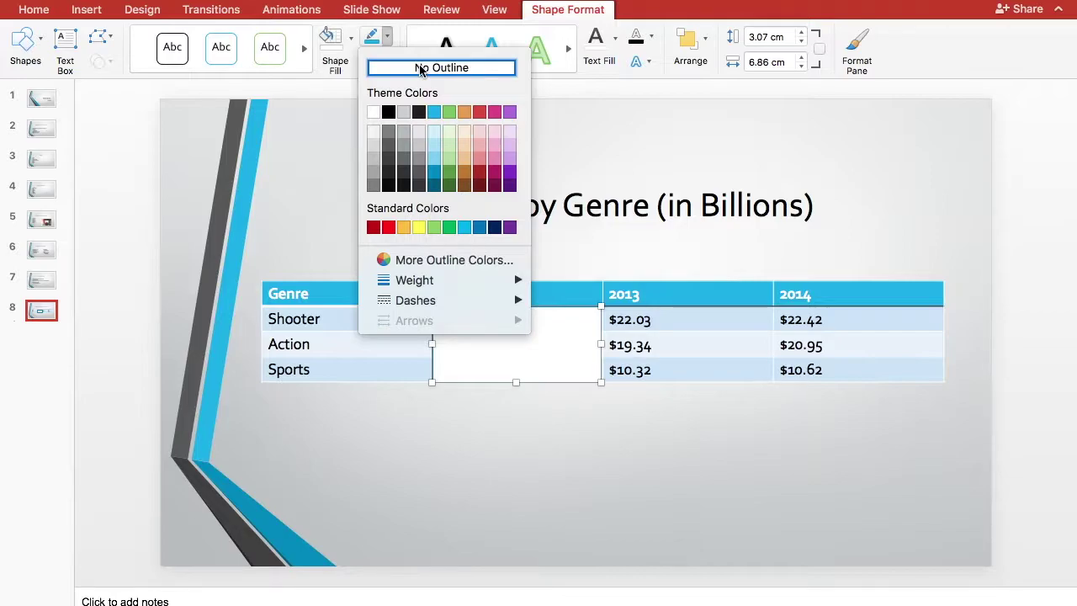
pyautogui.click(421, 68)
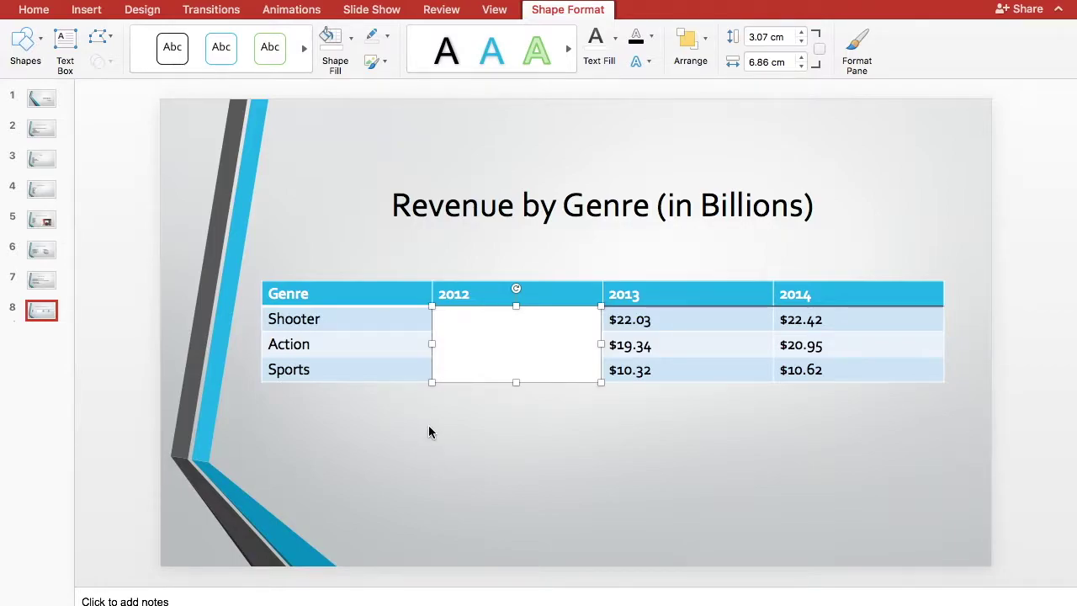
pyautogui.click(538, 417)
# Duplicate the white 2012 rectangle twice, placing one copy over the 2013 values and the other over the 2014 values.
pyautogui.click(536, 360)
pyautogui.press('super+d')
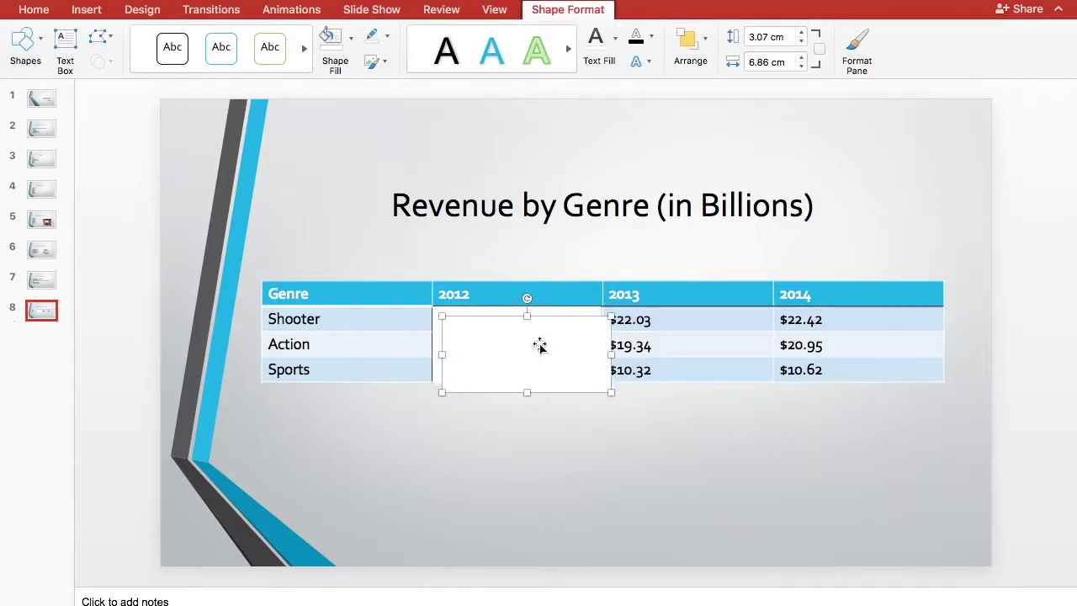
pyautogui.moveTo(539, 343); pyautogui.dragTo(691, 329)
pyautogui.press('super+d')
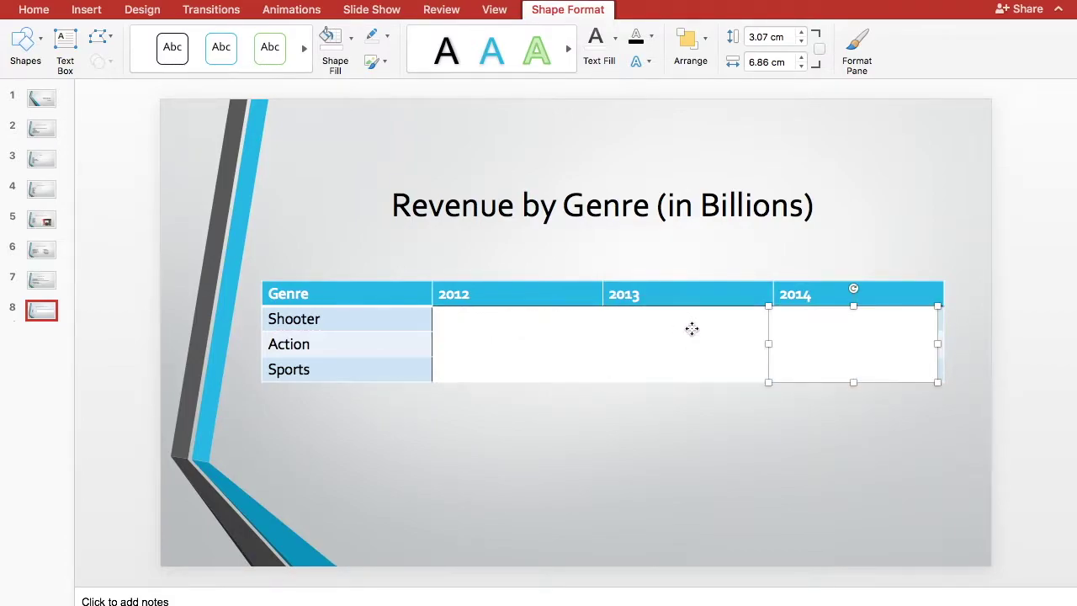
pyautogui.moveTo(890, 345); pyautogui.dragTo(891, 346)
# Widen the rectangles over the 2013 and 2014 values to about 7 cm each so they span their full columns.
pyautogui.click(714, 355)
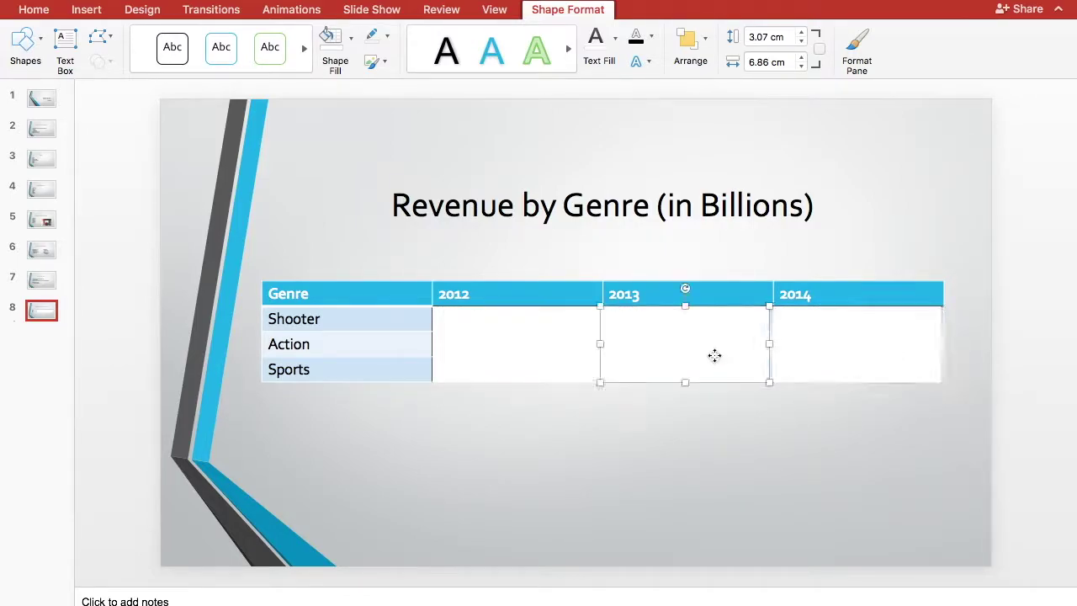
pyautogui.moveTo(769, 382); pyautogui.dragTo(772, 383)
pyautogui.click(931, 366)
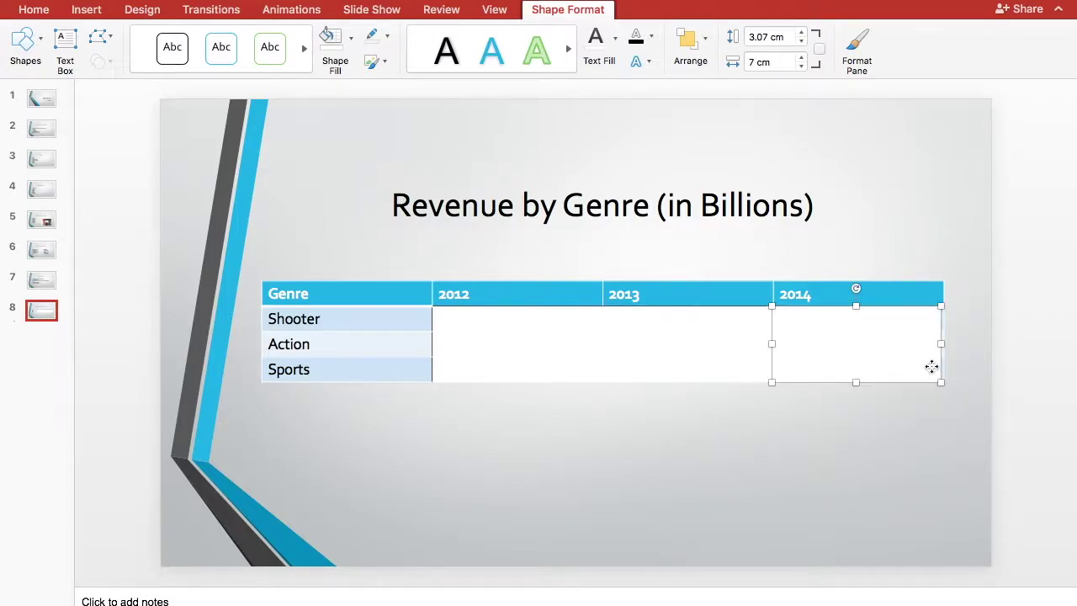
pyautogui.moveTo(940, 382); pyautogui.dragTo(946, 381)
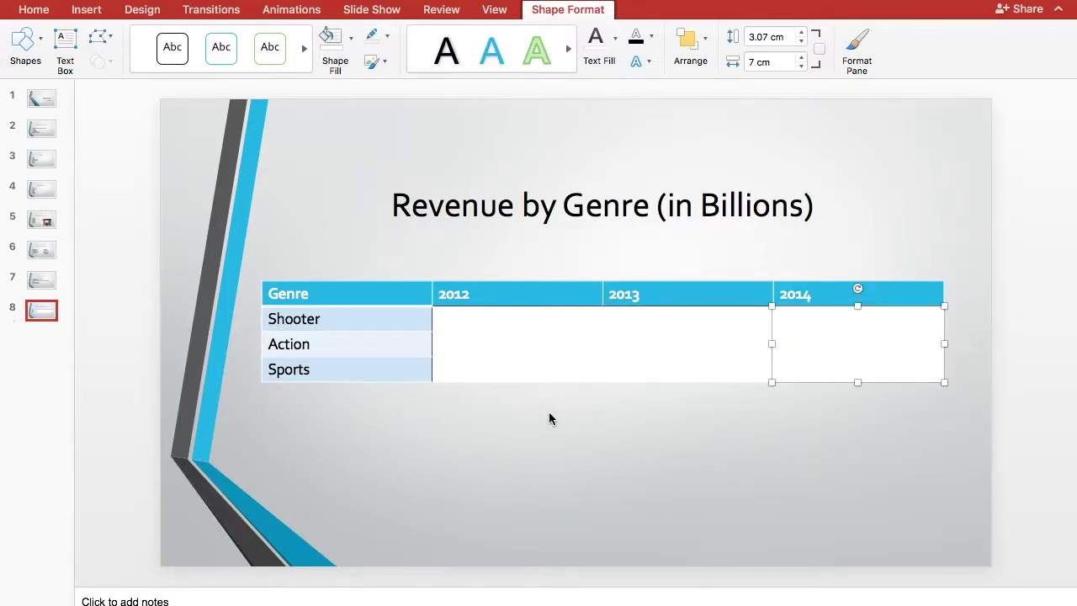
# Apply the Fly Out exit effect to the rectangle covering the 2012 values.
pyautogui.click(514, 359)
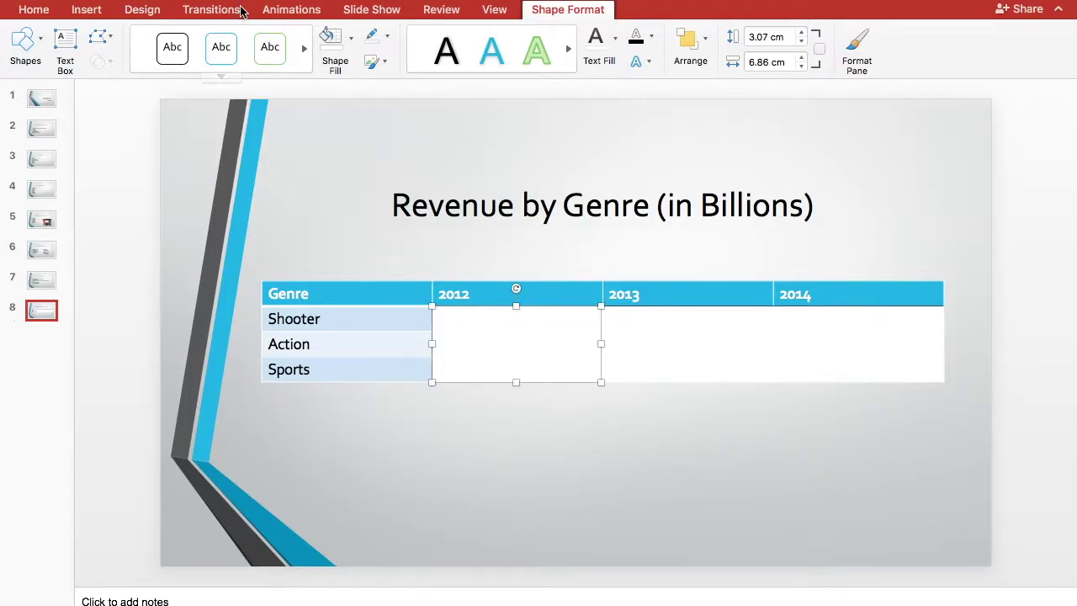
pyautogui.click(284, 11)
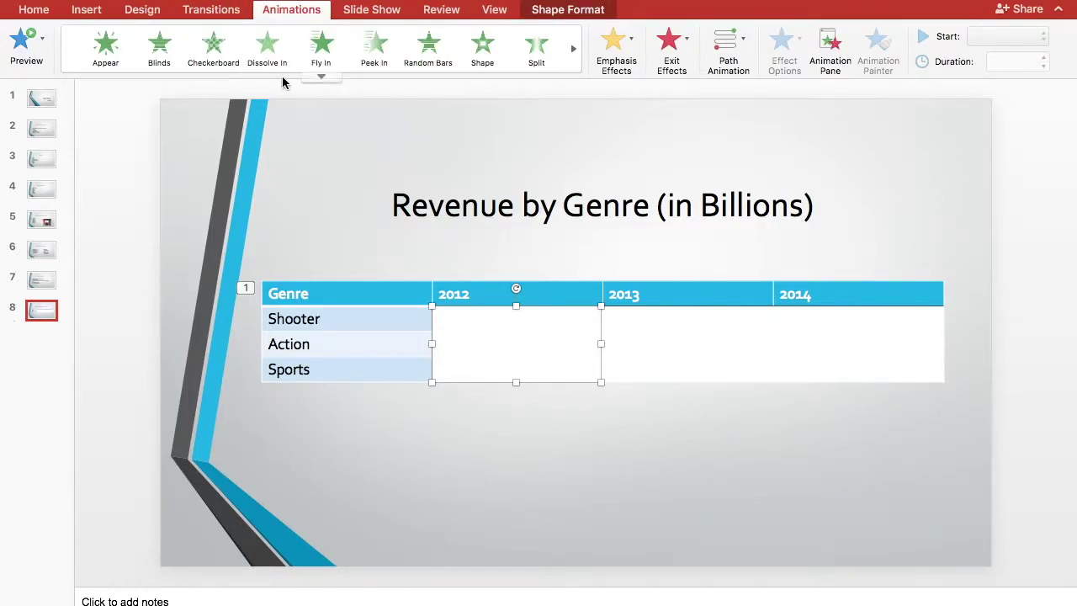
pyautogui.click(318, 75)
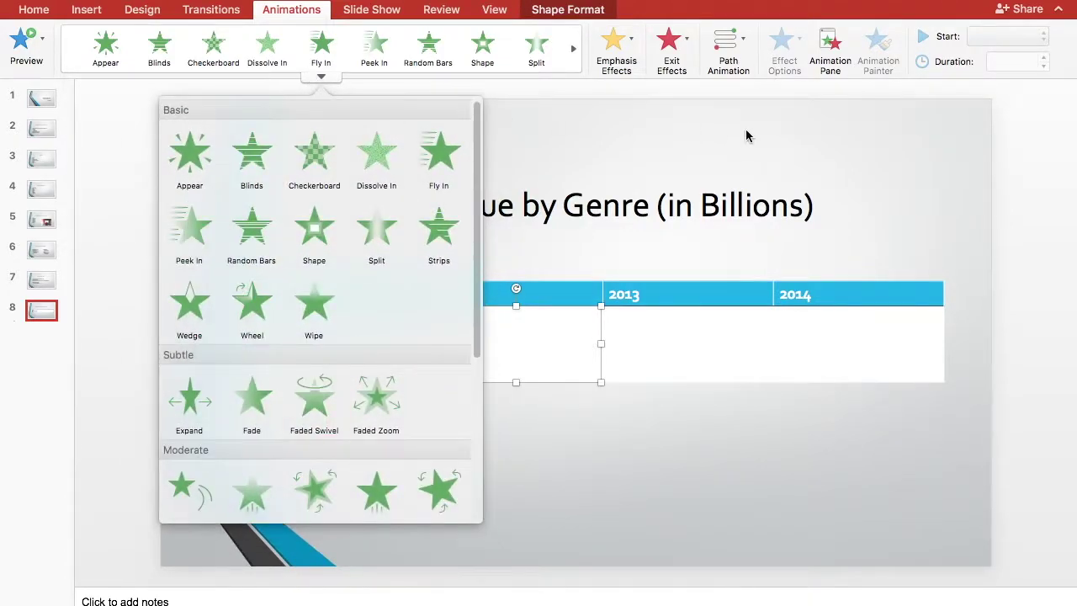
pyautogui.press('Escape')
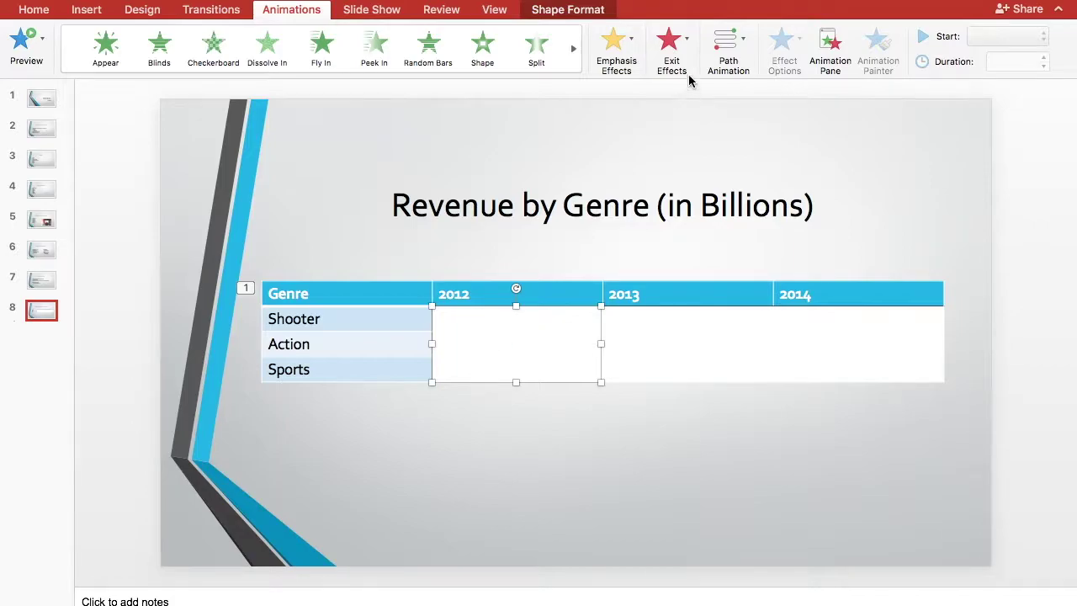
pyautogui.click(688, 40)
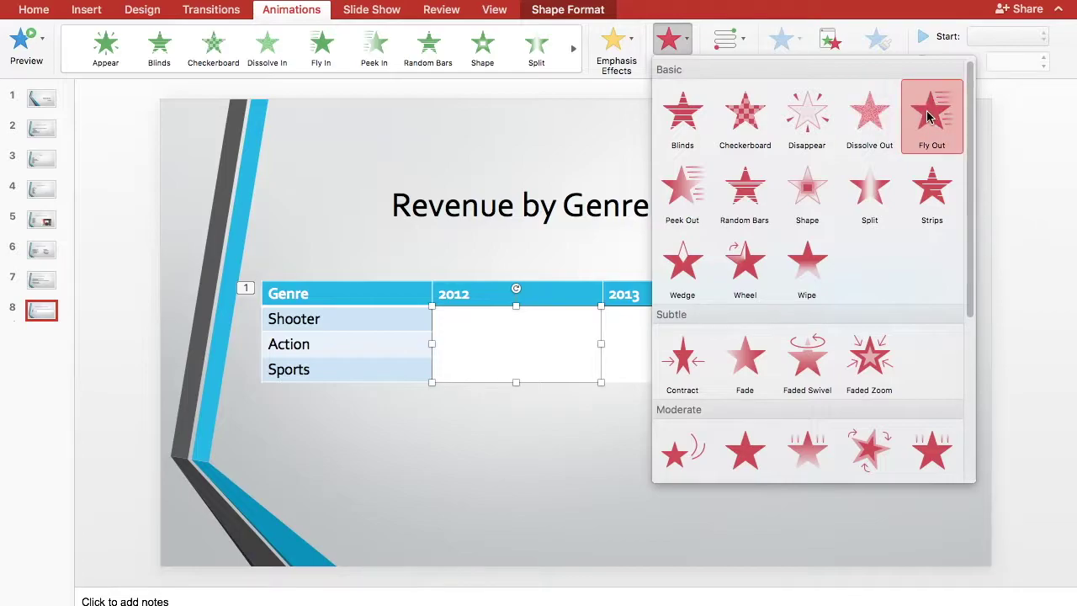
pyautogui.click(928, 116)
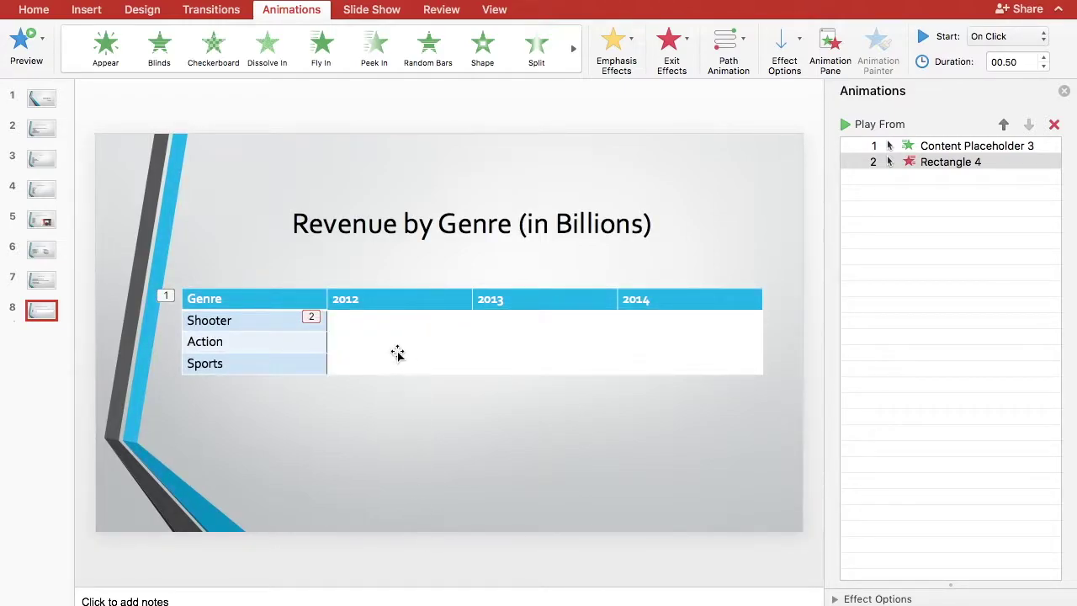
# Apply the Fly Out exit effect to the rectangle covering the 2013 values.
pyautogui.click(531, 360)
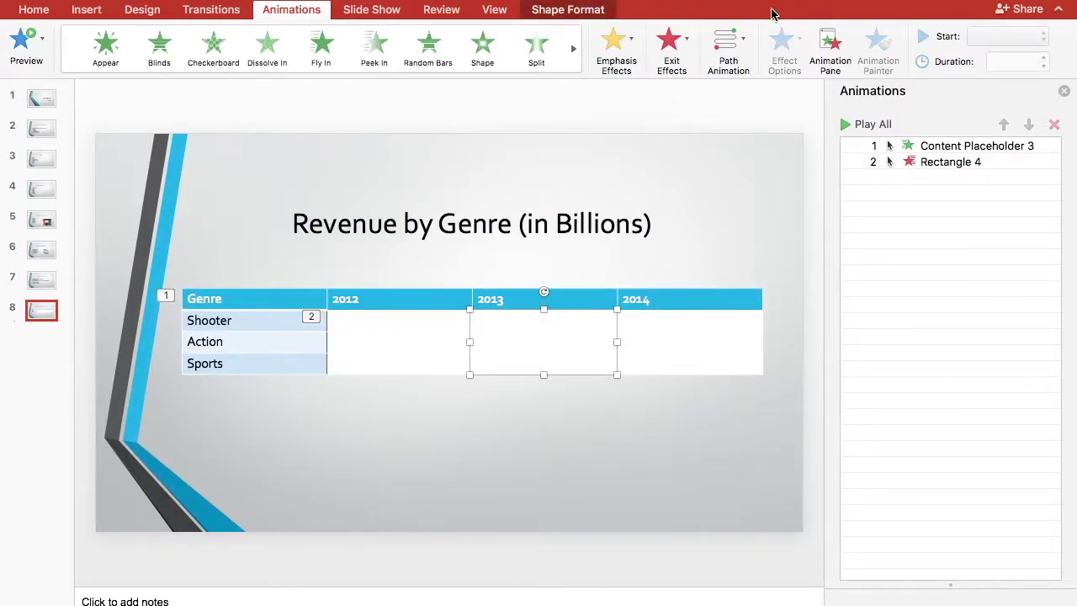
pyautogui.click(671, 44)
pyautogui.click(927, 108)
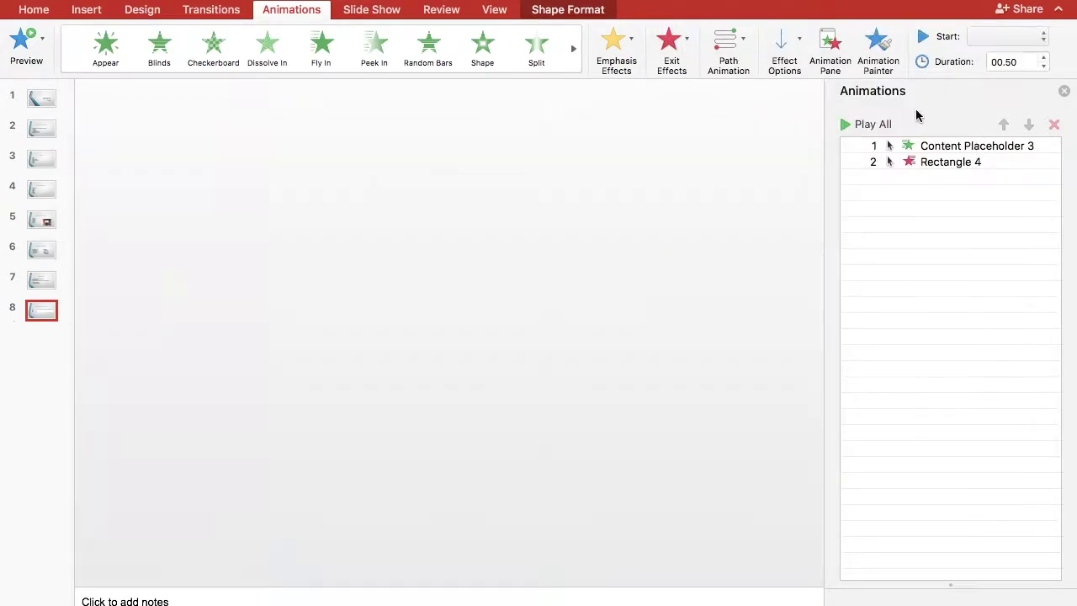
# Apply the Fly Out exit effect to the rectangle covering the 2014 values and close the animation list.
pyautogui.click(682, 332)
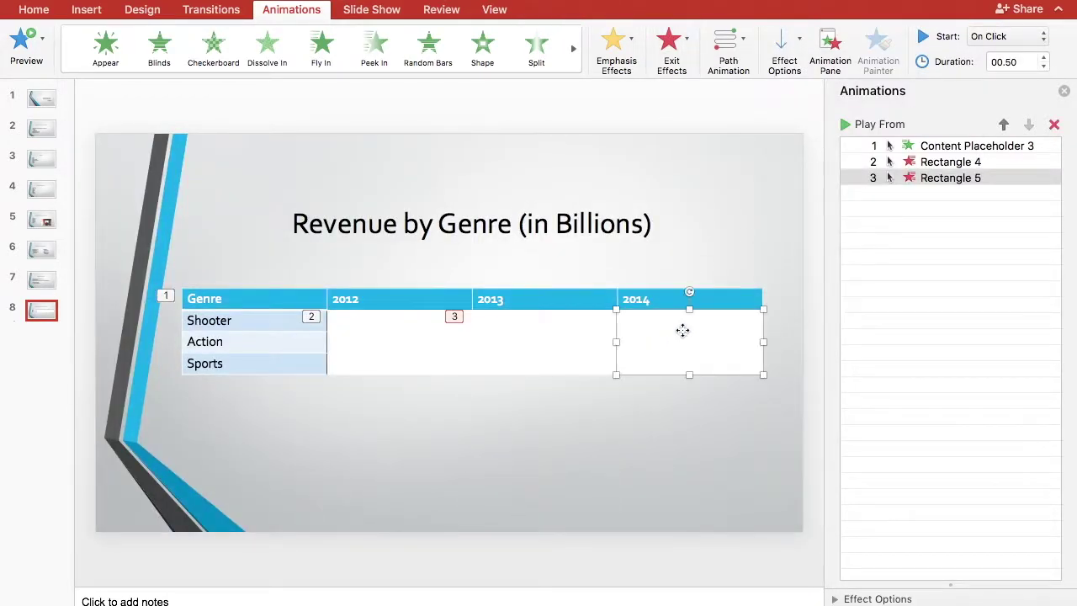
pyautogui.click(678, 46)
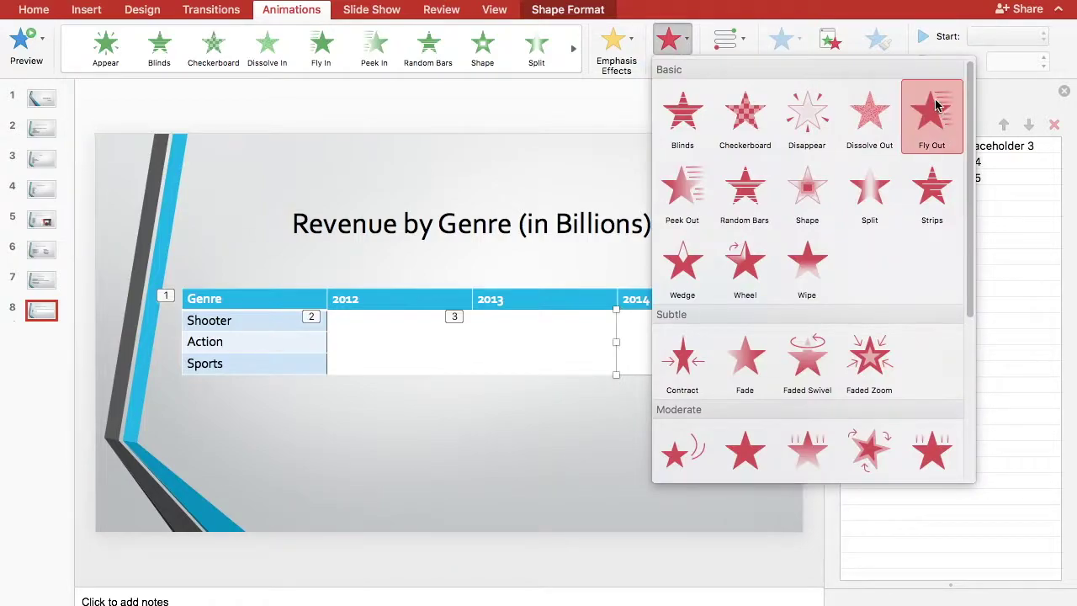
pyautogui.click(934, 110)
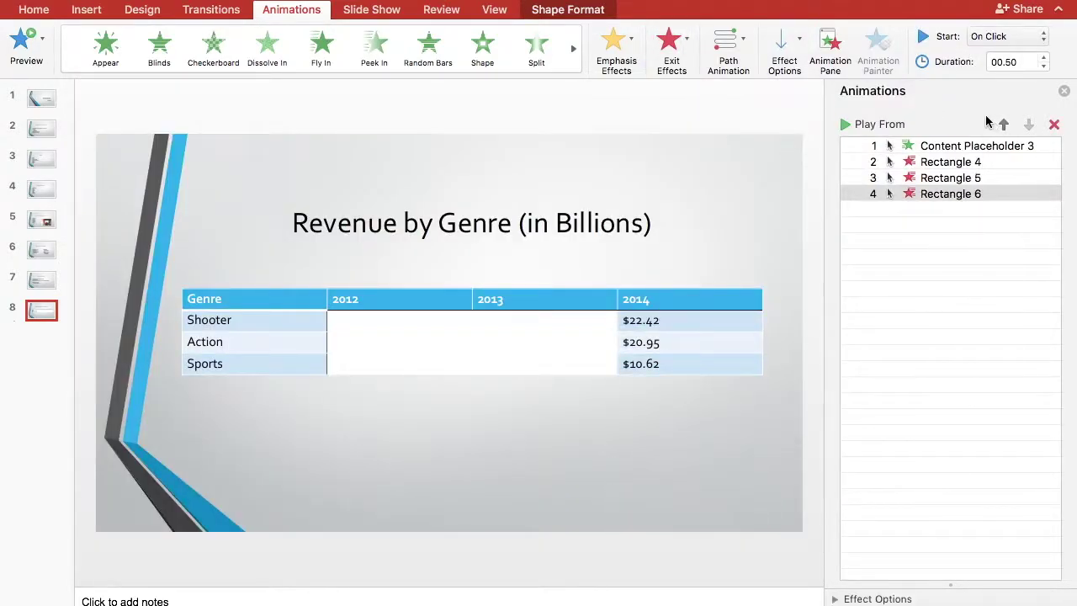
pyautogui.click(1064, 91)
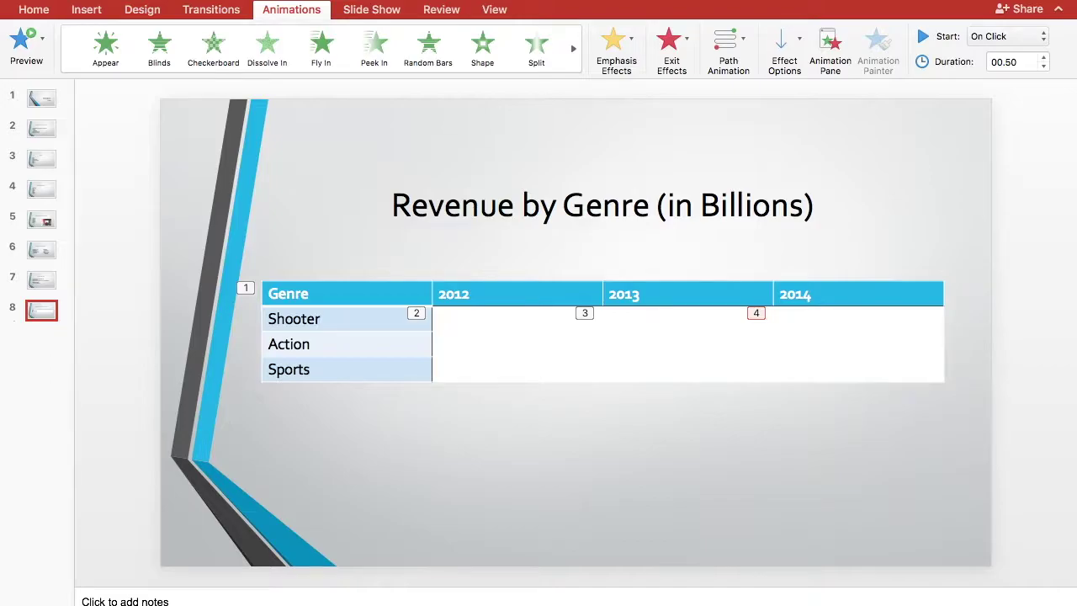
# Play the slide show from the revenue table slide, advance through its animations to check the column reveals, and exit the show.
pyautogui.press('super+shift+Return')
pyautogui.click(462, 221)
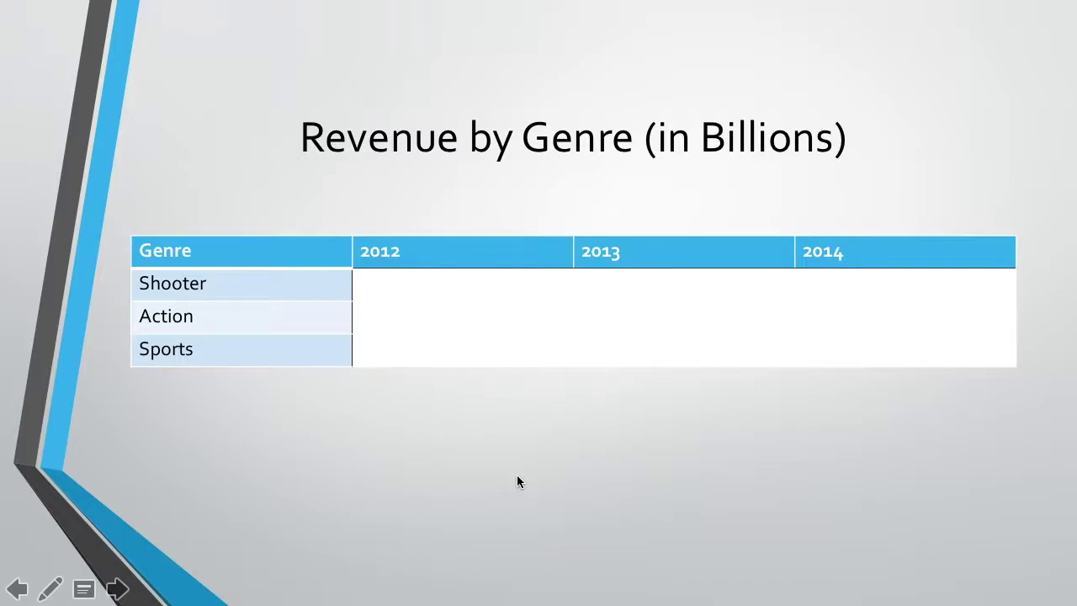
pyautogui.click(959, 433)
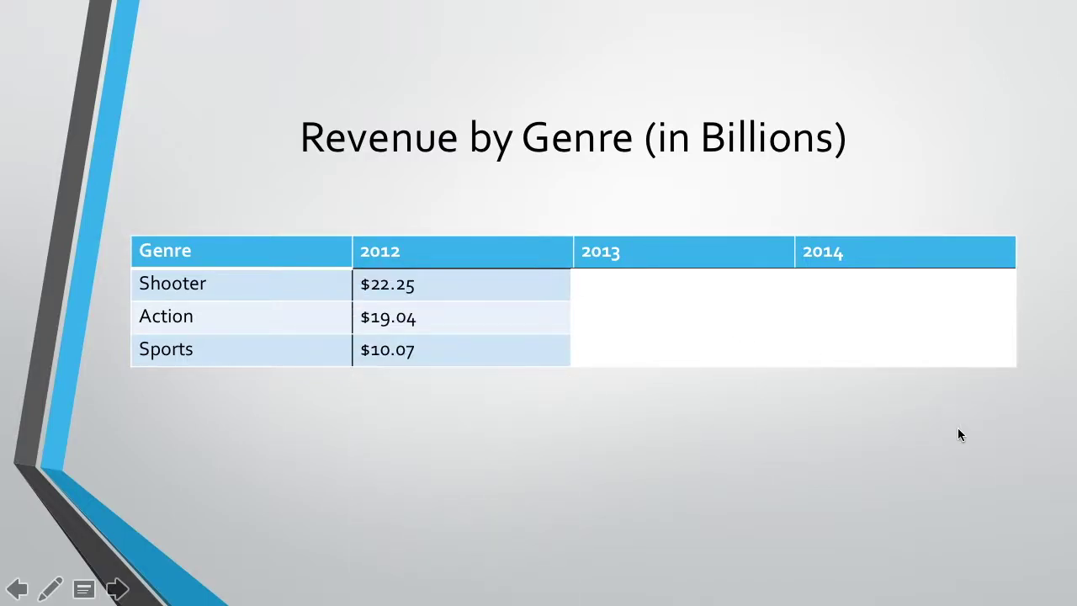
pyautogui.click(959, 433)
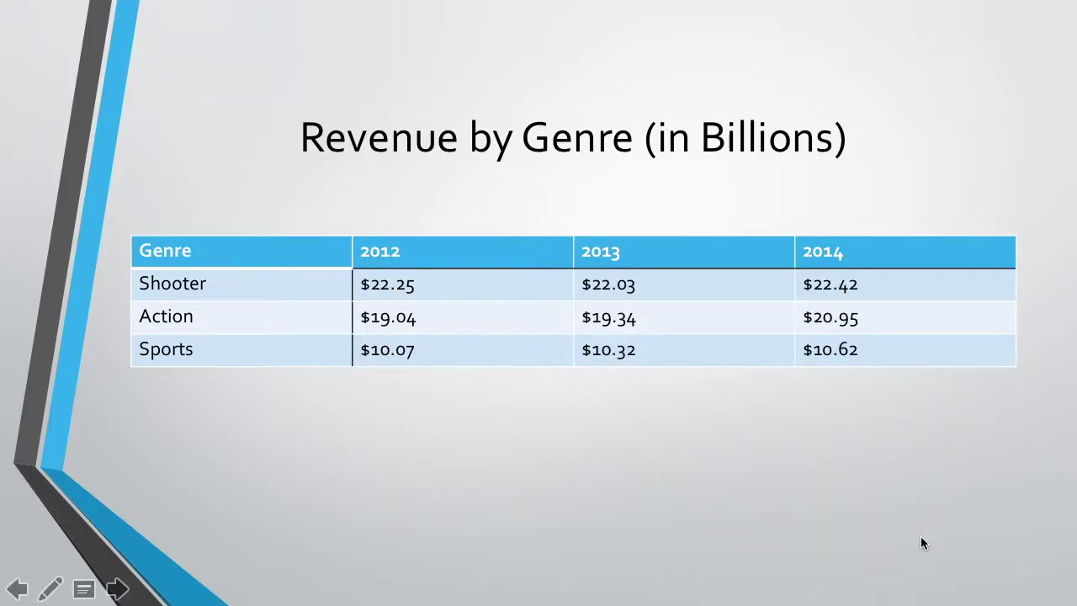
pyautogui.press('Escape')
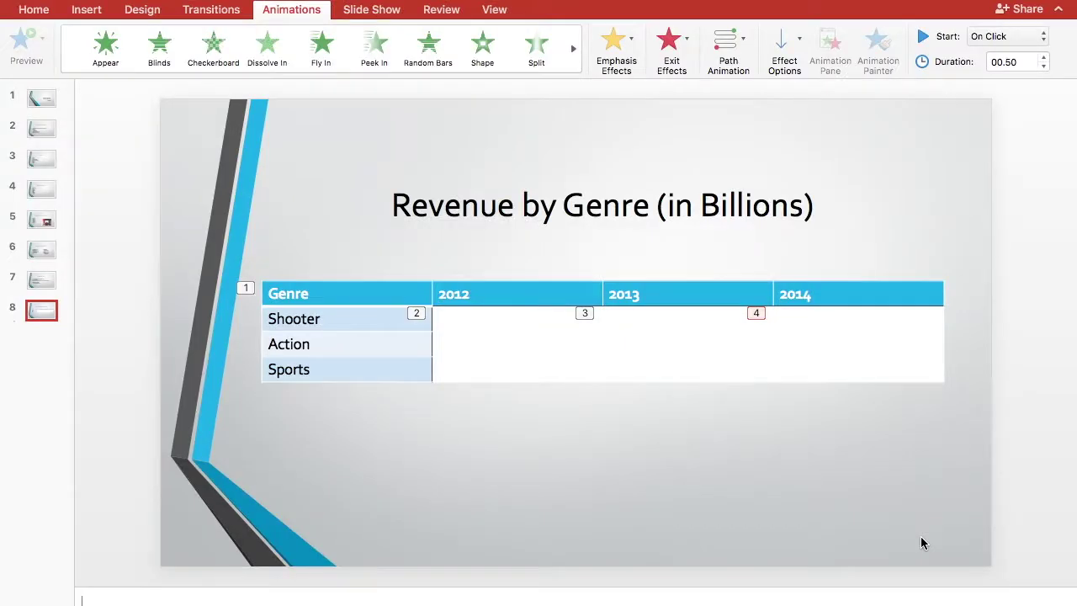